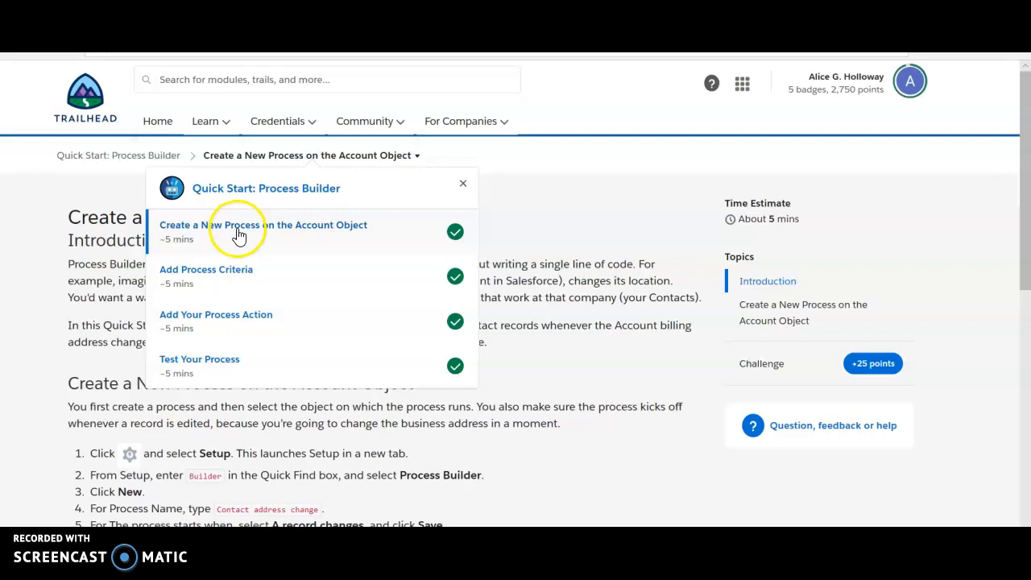
- Retake the Create a New Process on the Account Object step and launch My Trailhead Playground 1
{"action": "left_click", "coordinate": [281, 237]}
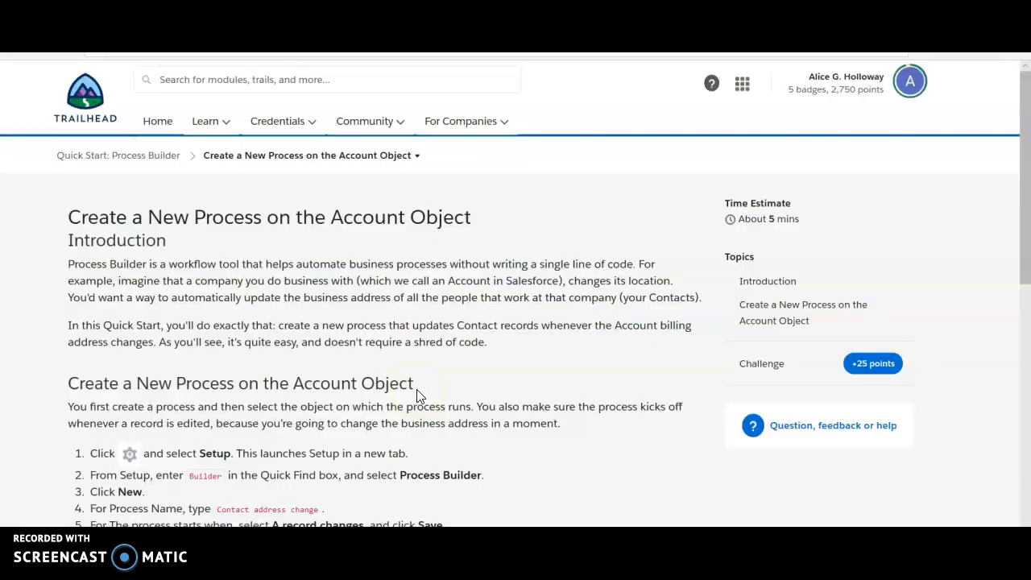
{"action": "scroll", "coordinate": [406, 388], "scroll_direction": "down", "scroll_amount": 2}
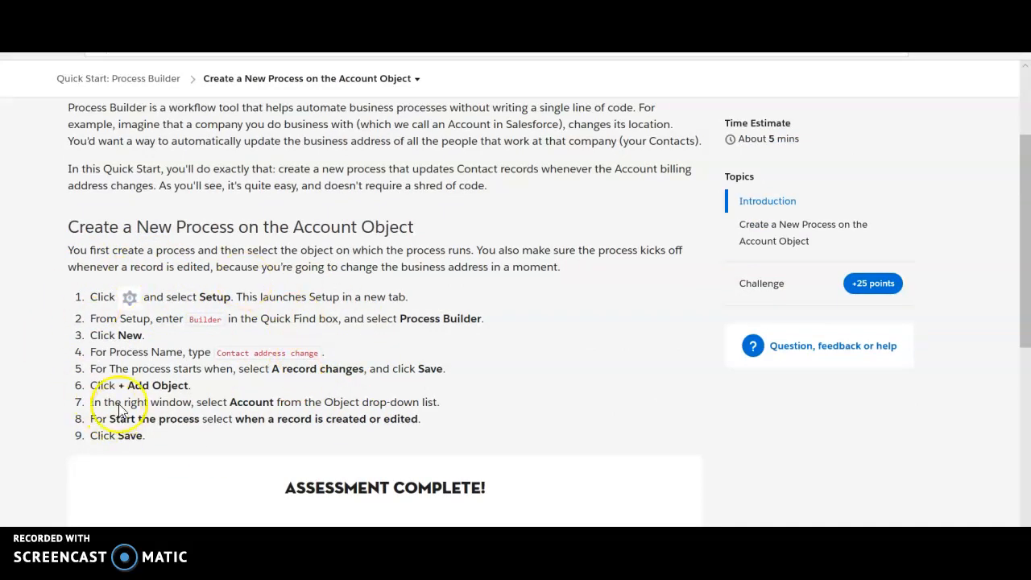
{"action": "left_click", "coordinate": [122, 311]}
{"action": "scroll", "coordinate": [221, 353], "scroll_direction": "down", "scroll_amount": 3}
{"action": "scroll", "coordinate": [219, 356], "scroll_direction": "down", "scroll_amount": 1}
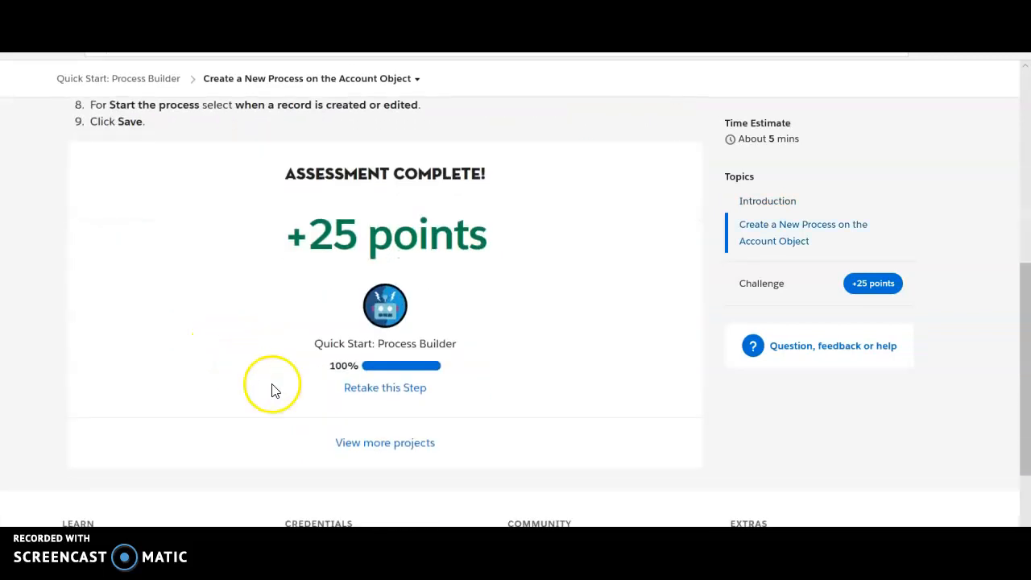
{"action": "left_click", "coordinate": [386, 390]}
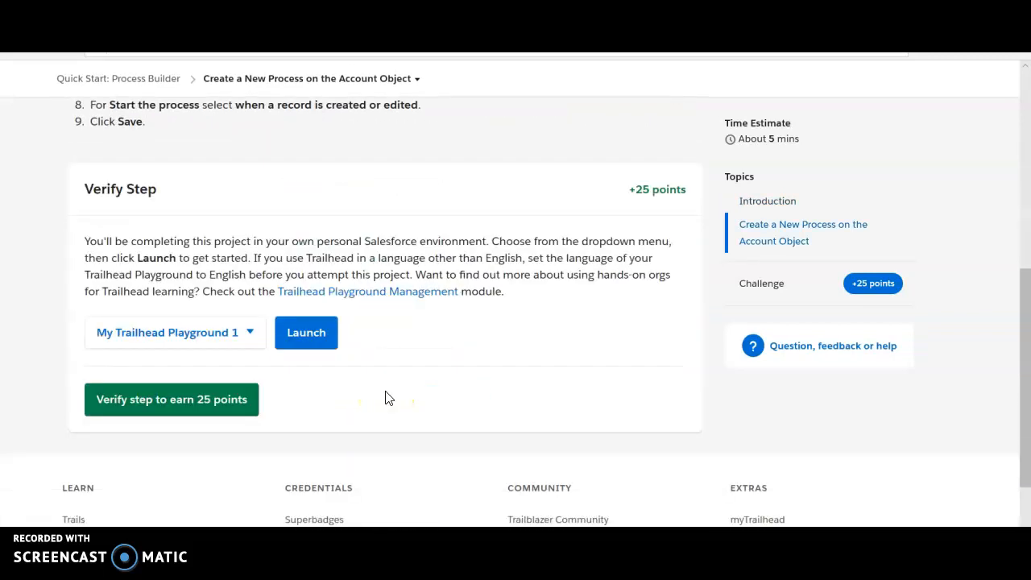
{"action": "left_click", "coordinate": [305, 339]}
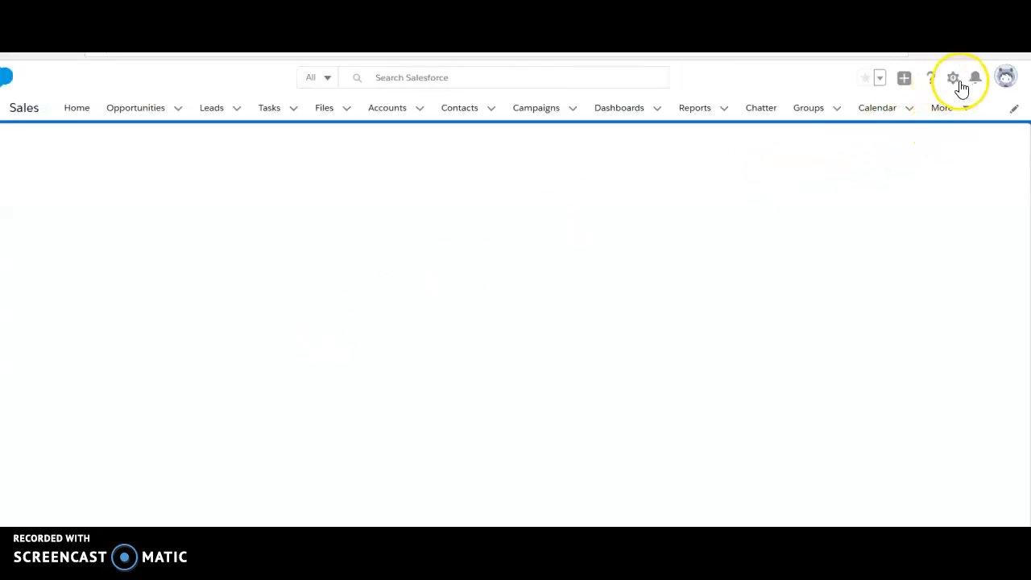
- Go to the playground's Setup, search for "builder" and open Process Builder
{"action": "left_click", "coordinate": [954, 81]}
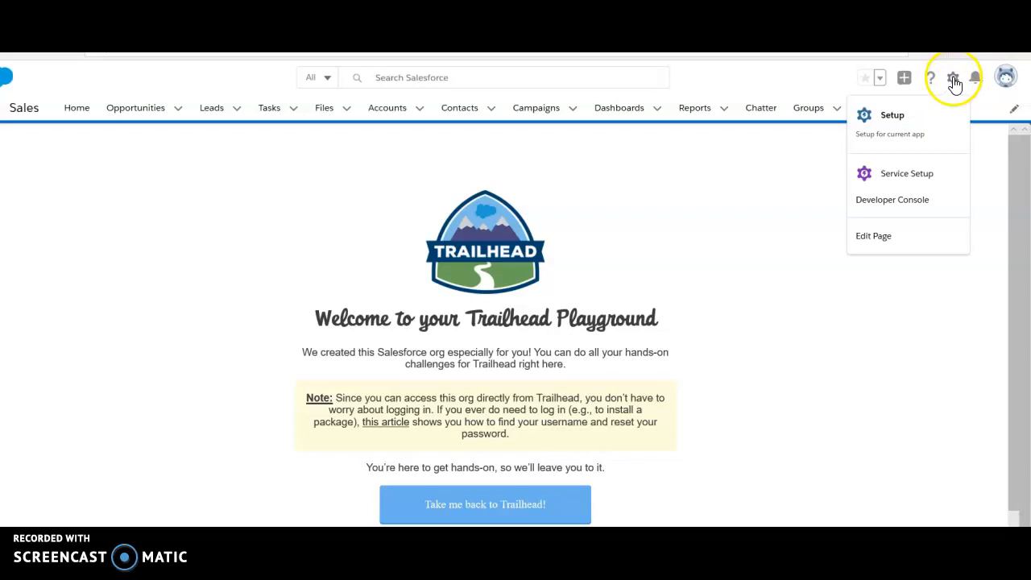
{"action": "left_click", "coordinate": [892, 119]}
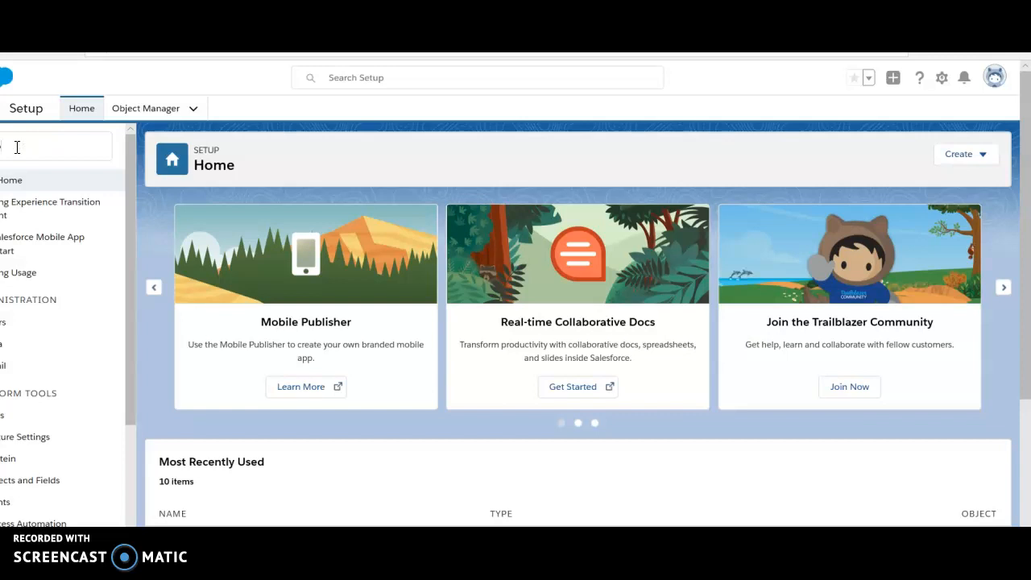
{"action": "type", "text": "builder"}
{"action": "mouse_move", "coordinate": [13, 245]}
{"action": "left_mouse_down"}
{"action": "mouse_move", "coordinate": [8, 218]}
{"action": "mouse_move", "coordinate": [18, 252]}
{"action": "left_mouse_up"}
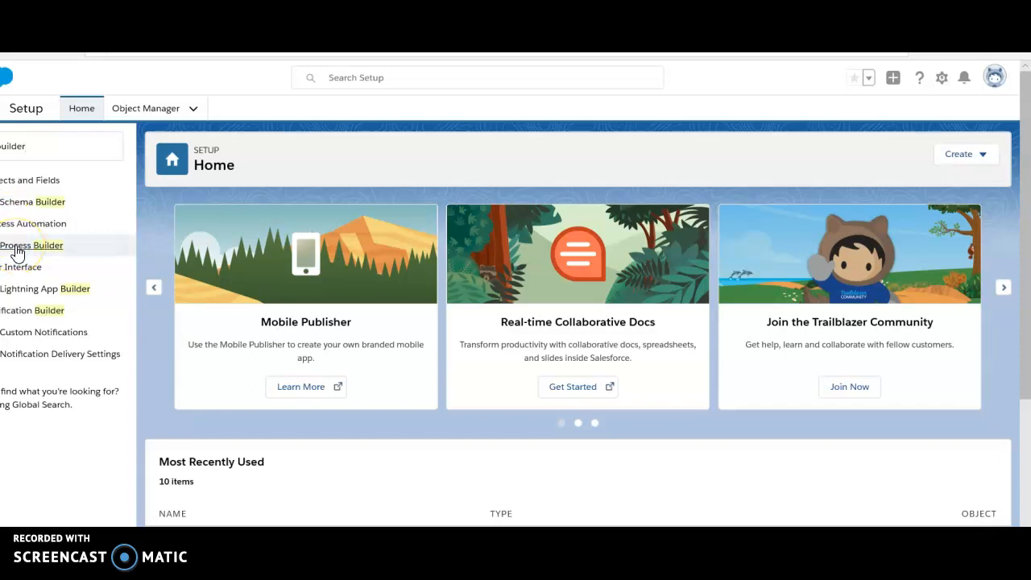
{"action": "left_click", "coordinate": [18, 251]}
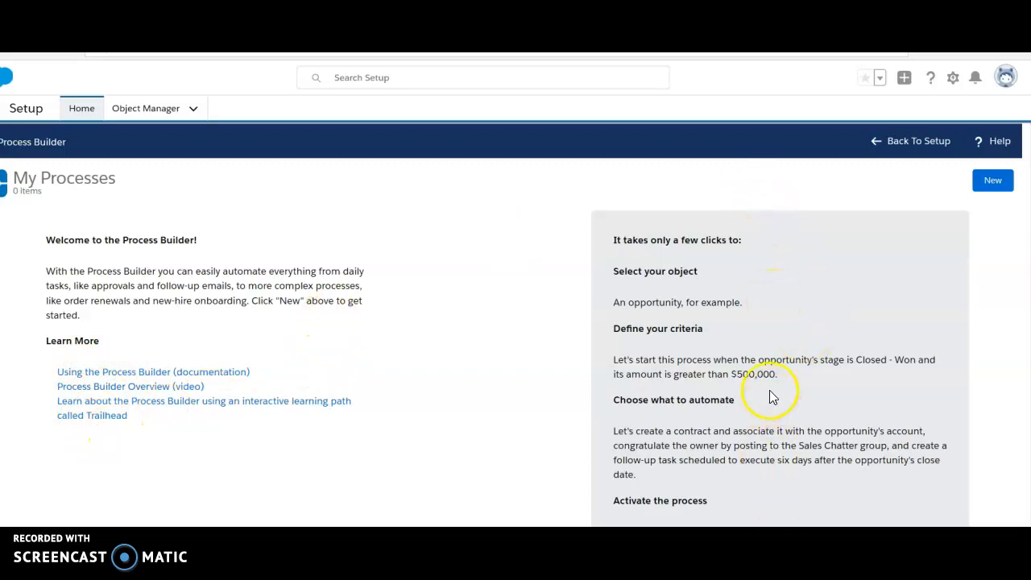
- Create a process named Contact Address Change that starts when a record changes, and save it
{"action": "left_click", "coordinate": [994, 182]}
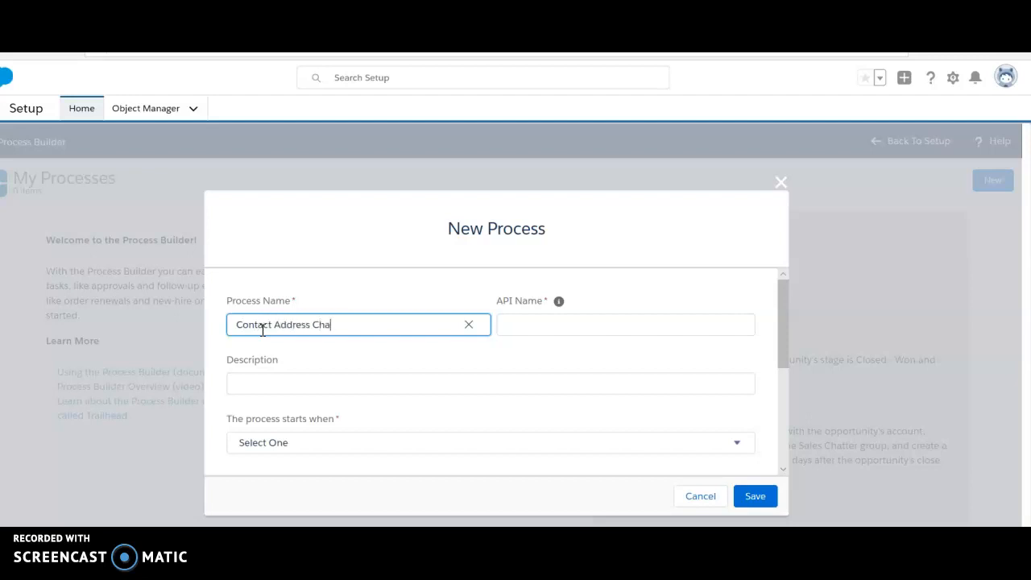
{"action": "left_click", "coordinate": [276, 330]}
{"action": "left_click", "coordinate": [519, 353]}
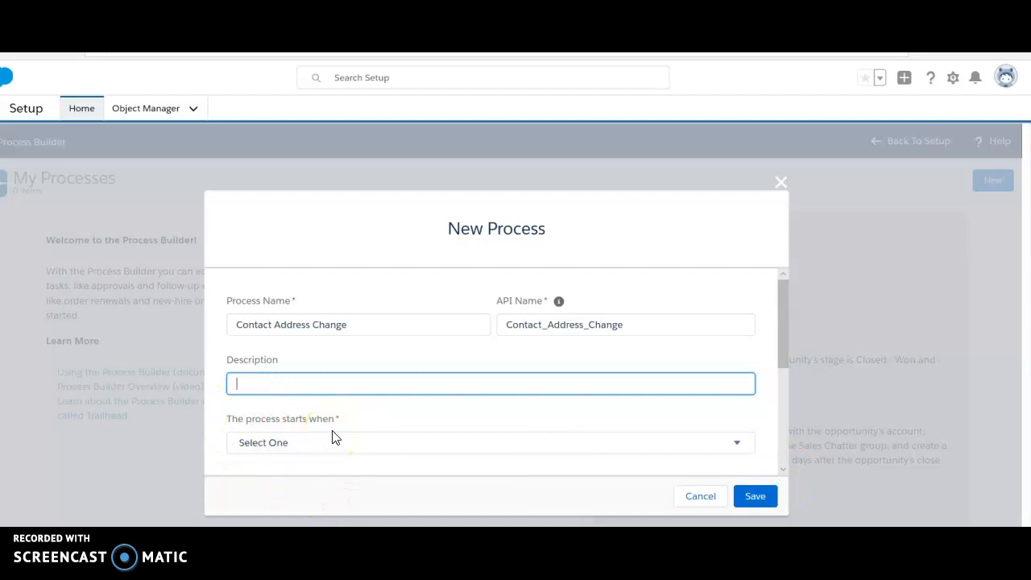
{"action": "left_click", "coordinate": [737, 446]}
{"action": "left_click", "coordinate": [270, 456]}
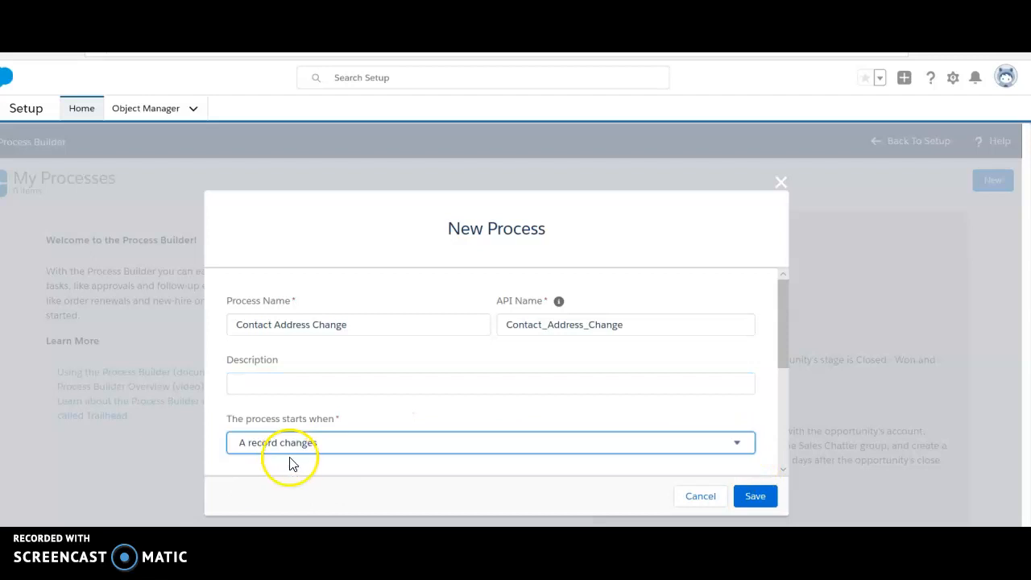
{"action": "left_click", "coordinate": [755, 497]}
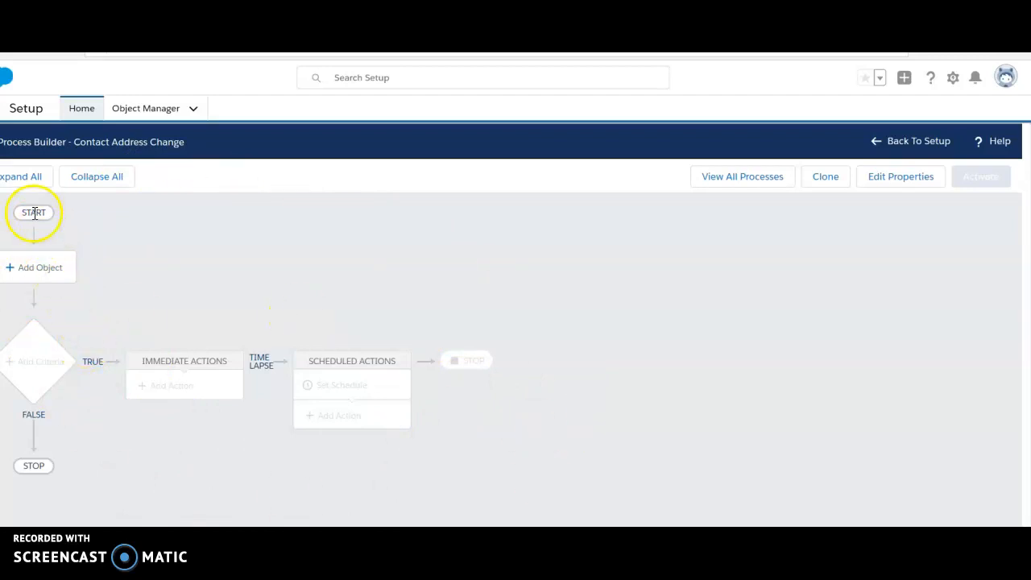
- Add the Account object to the process, set it to start when a record is created or edited, and save
{"action": "left_click", "coordinate": [41, 276]}
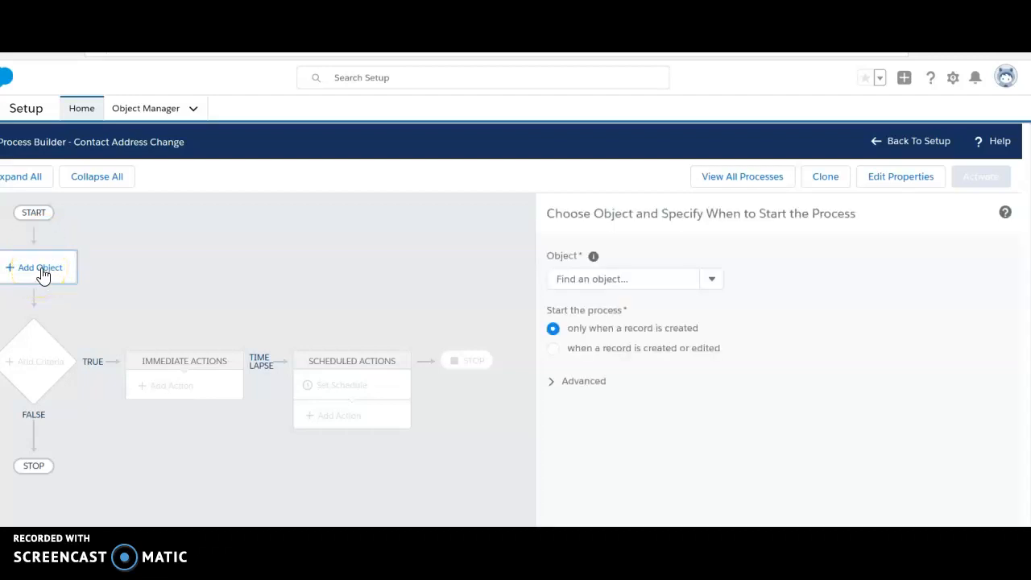
{"action": "left_click", "coordinate": [714, 282]}
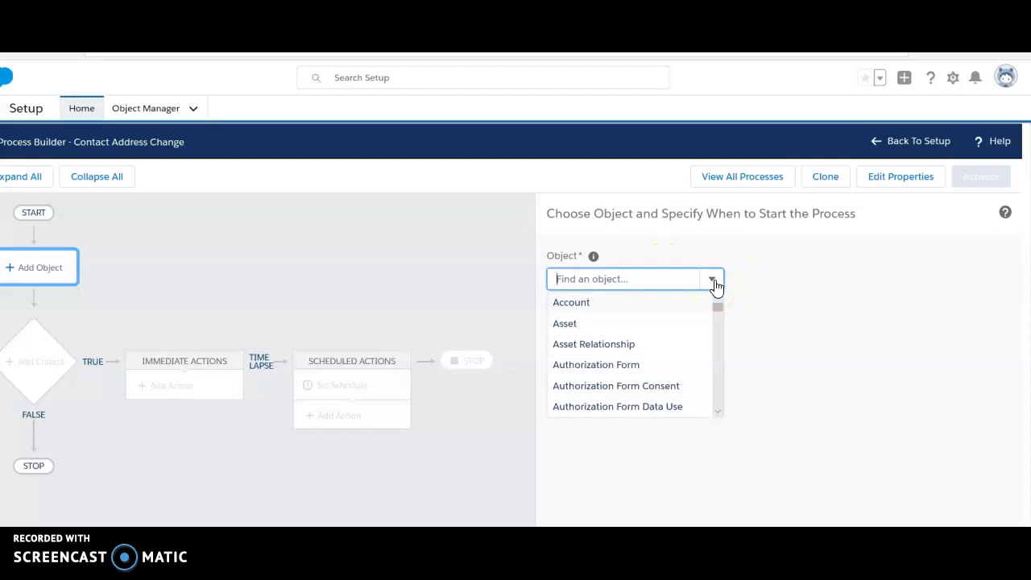
{"action": "left_click", "coordinate": [732, 279]}
{"action": "left_click", "coordinate": [571, 306]}
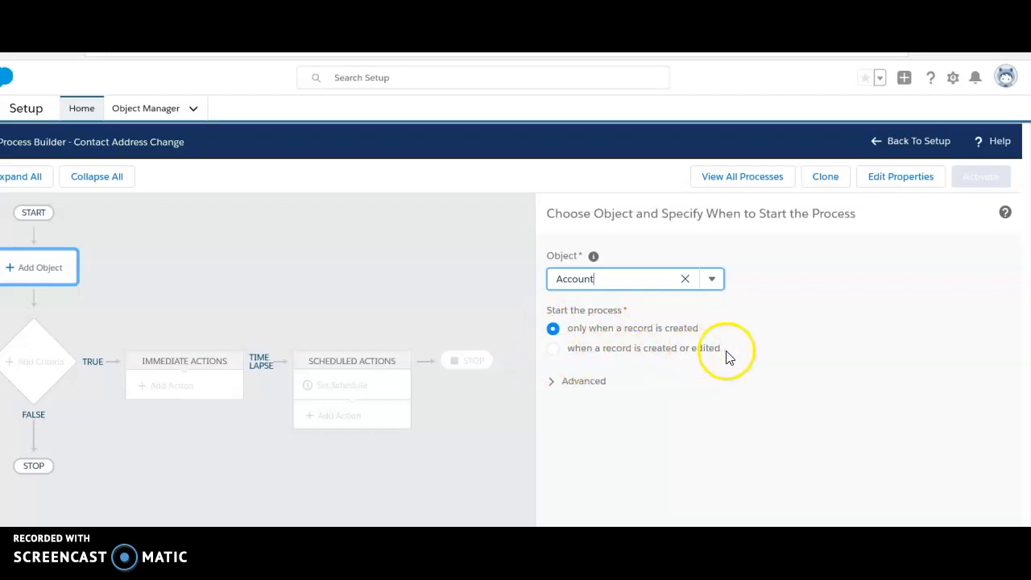
{"action": "left_click", "coordinate": [553, 348]}
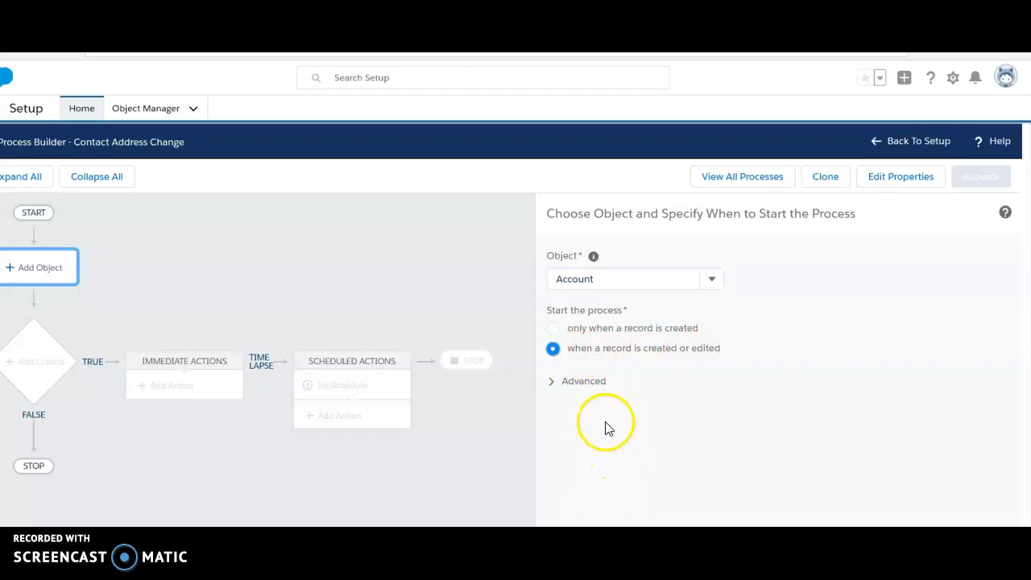
{"action": "left_click", "coordinate": [552, 384]}
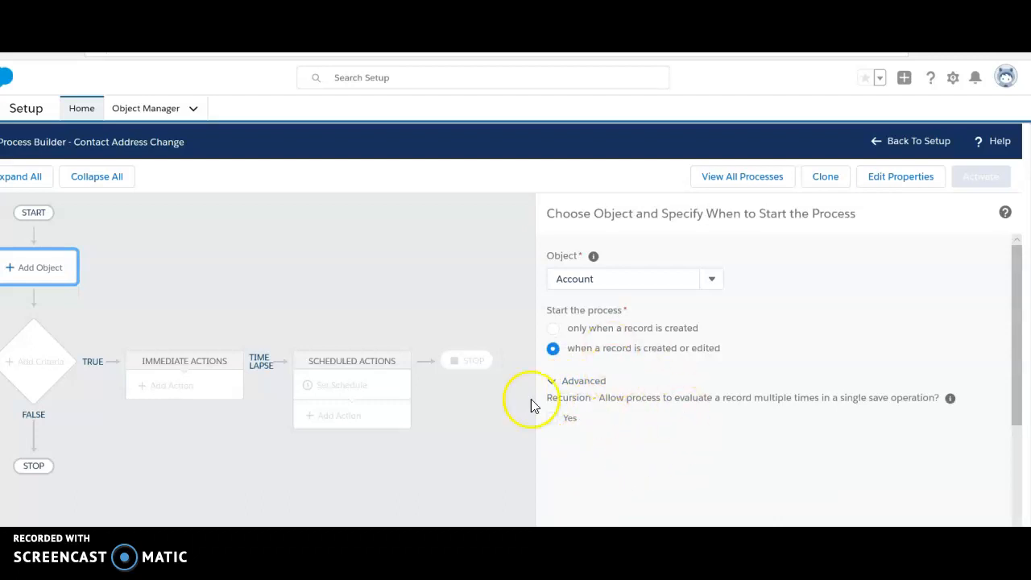
{"action": "left_click", "coordinate": [551, 384]}
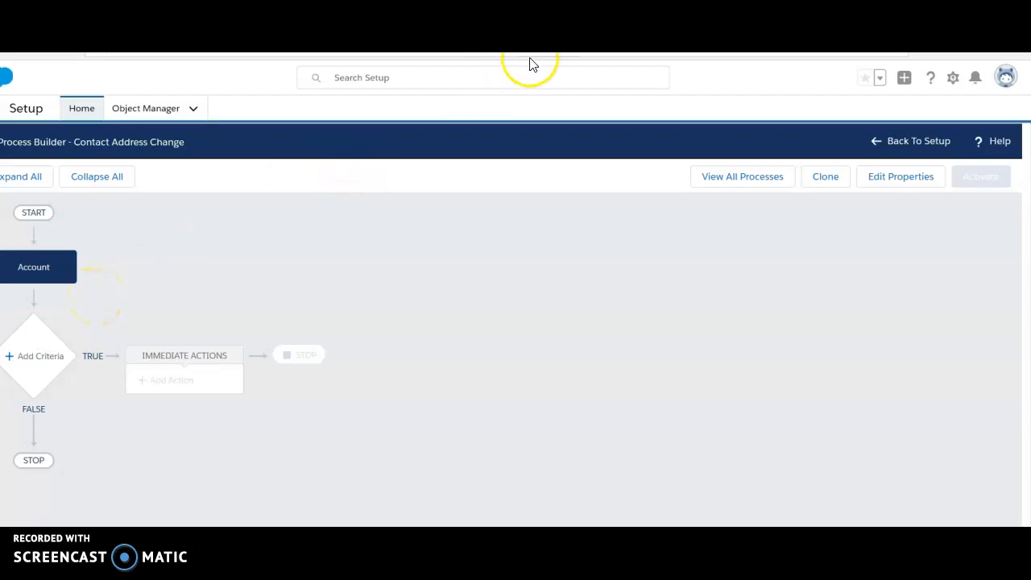
- Return to Trailhead, verify the Account object step to earn 25 points, and dismiss the badge dialog
{"action": "left_click", "coordinate": [564, 20]}
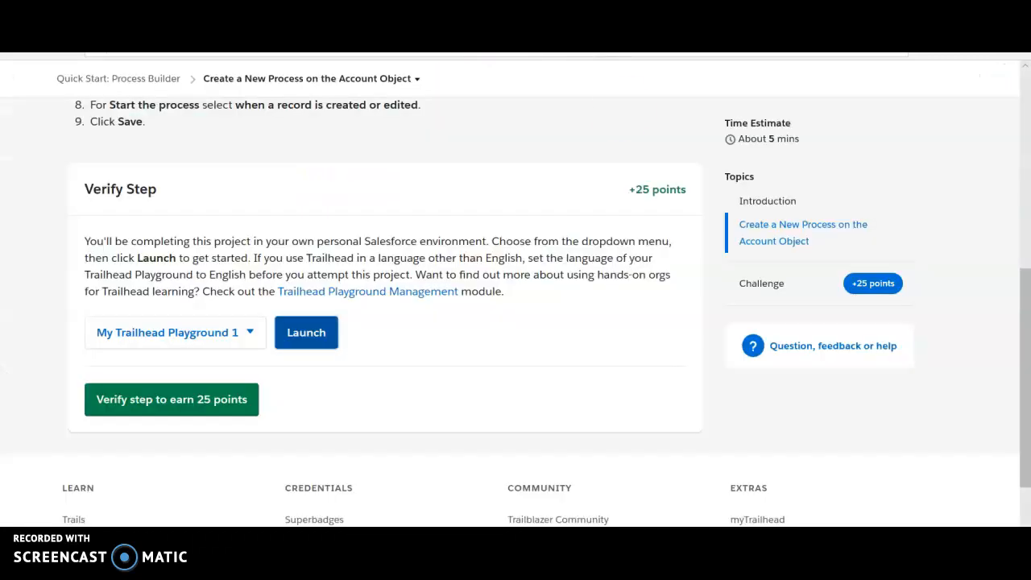
{"action": "left_click", "coordinate": [177, 403]}
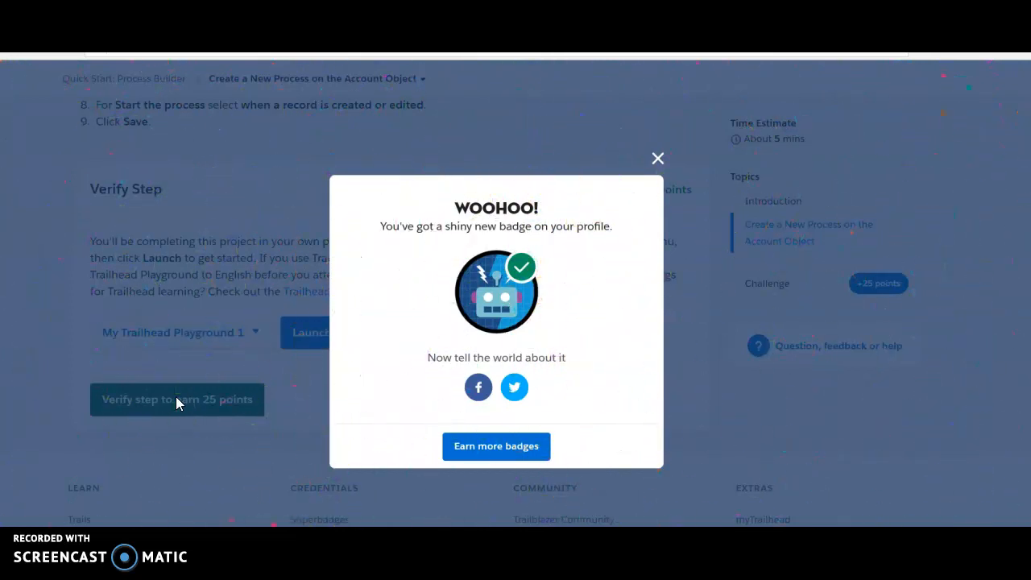
{"action": "left_click", "coordinate": [659, 163]}
- Go to the Add Process Criteria unit, retake its step and launch the Trailhead playground
{"action": "scroll", "coordinate": [281, 327], "scroll_direction": "up", "scroll_amount": 10}
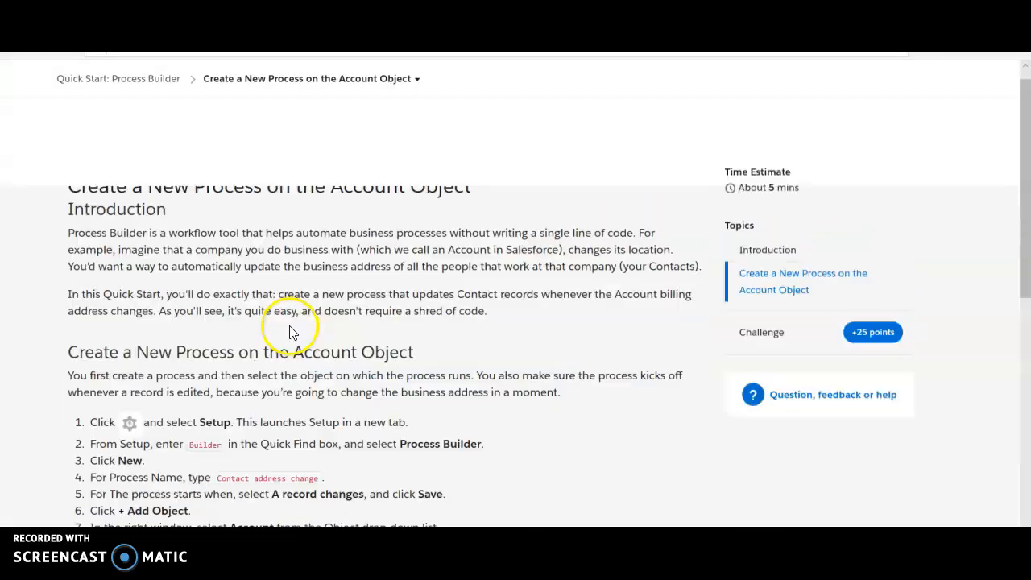
{"action": "left_click", "coordinate": [415, 156]}
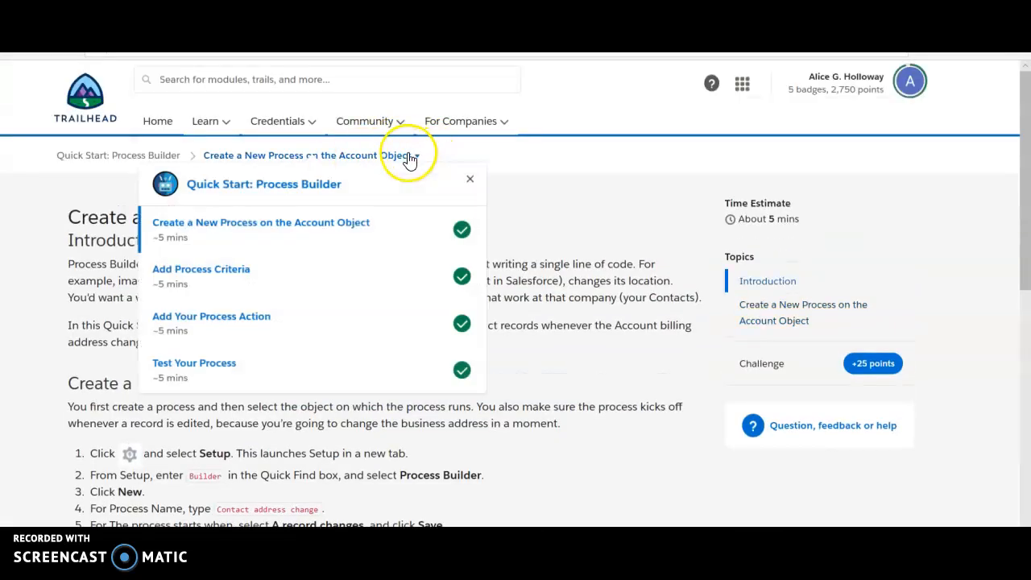
{"action": "left_click", "coordinate": [212, 273]}
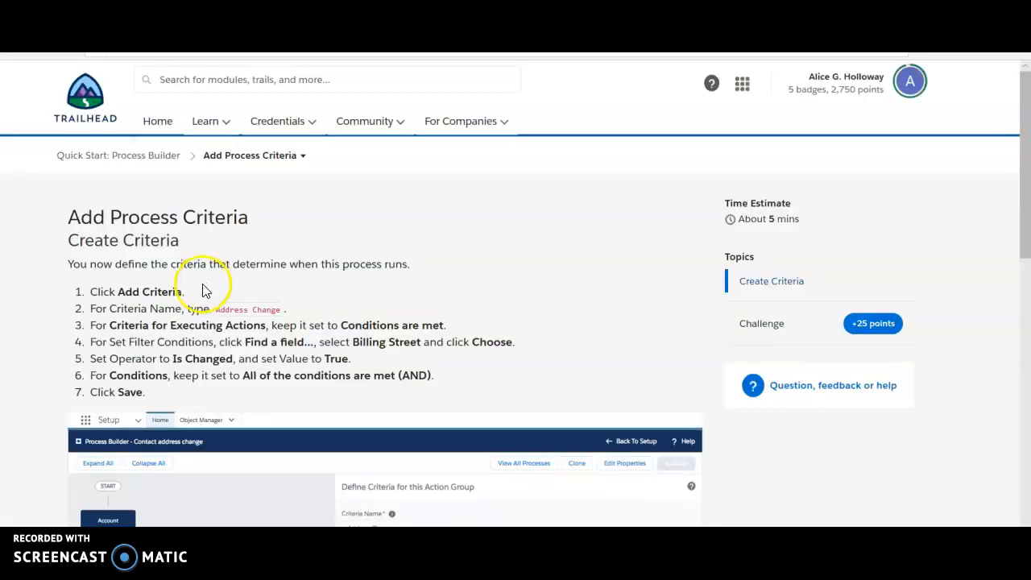
{"action": "scroll", "coordinate": [188, 337], "scroll_direction": "down", "scroll_amount": 2}
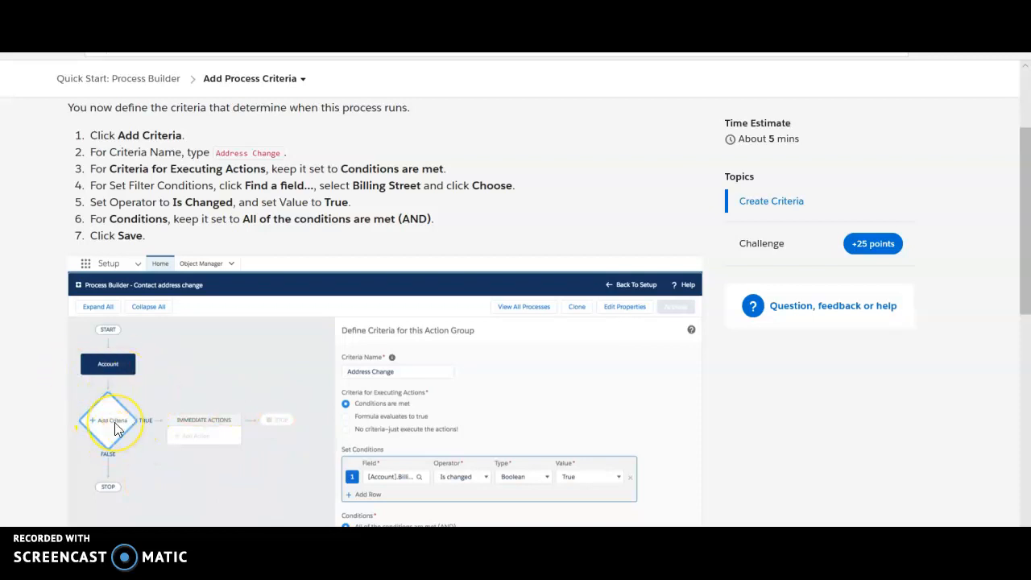
{"action": "scroll", "coordinate": [115, 430], "scroll_direction": "down", "scroll_amount": 6}
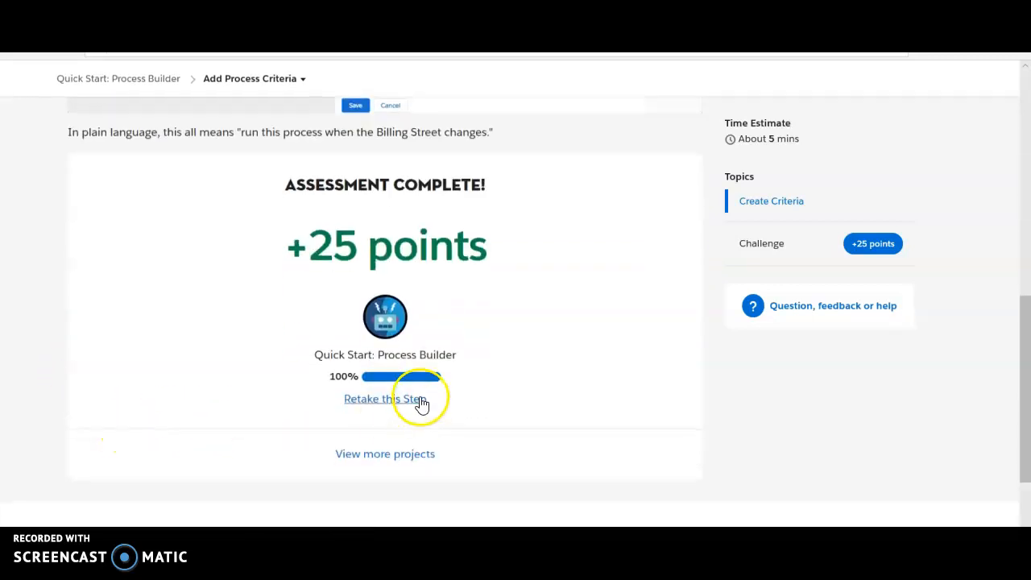
{"action": "left_click", "coordinate": [419, 400]}
{"action": "left_click", "coordinate": [300, 355]}
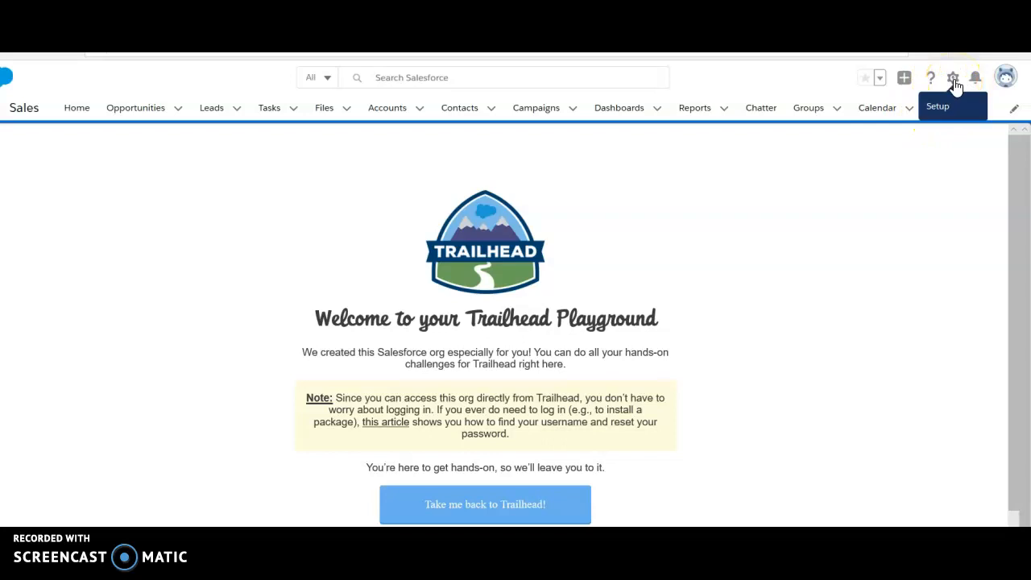
- Find Process Builder in Setup by searching for "builder" and open the Contact Address Change process
{"action": "left_click", "coordinate": [953, 79]}
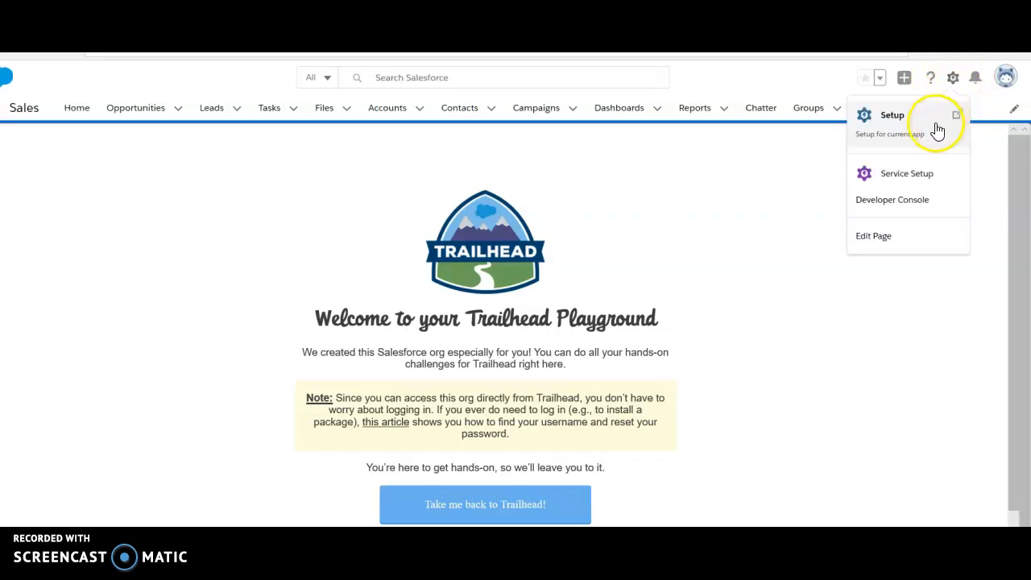
{"action": "left_click", "coordinate": [889, 119]}
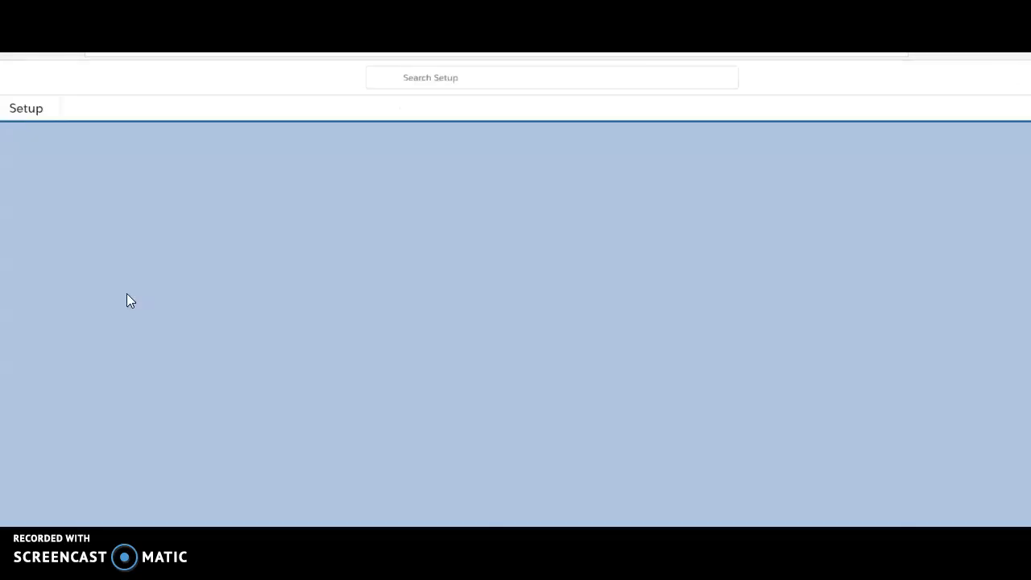
{"action": "left_click", "coordinate": [97, 290]}
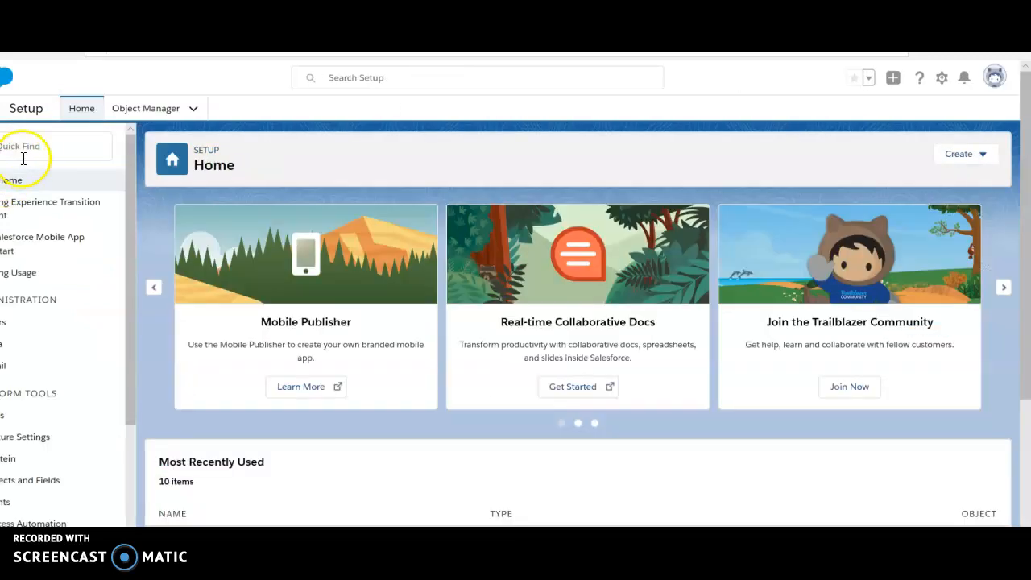
{"action": "left_click", "coordinate": [29, 144]}
{"action": "type", "text": "builder"}
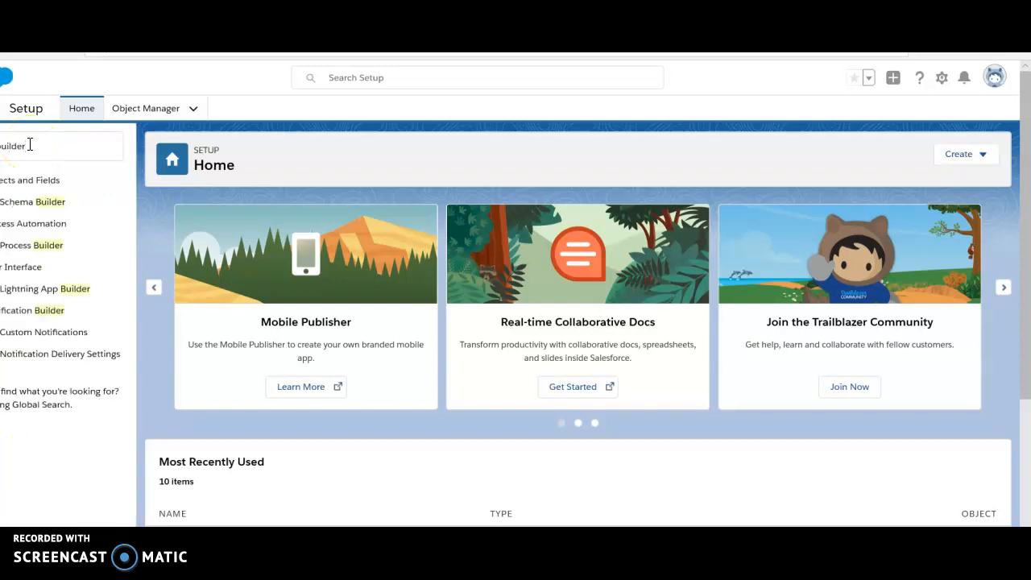
{"action": "left_click", "coordinate": [32, 251]}
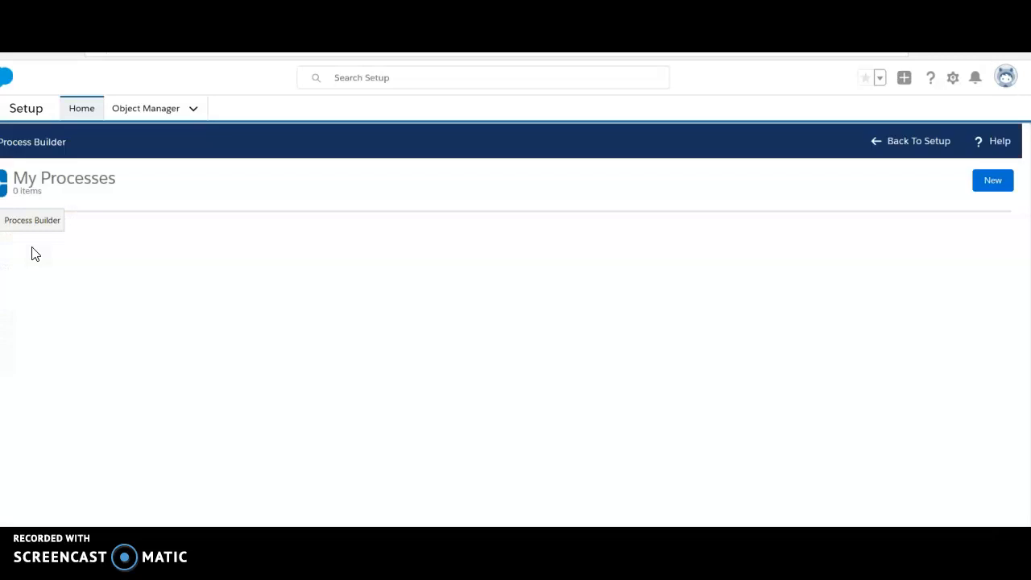
{"action": "left_click", "coordinate": [32, 259]}
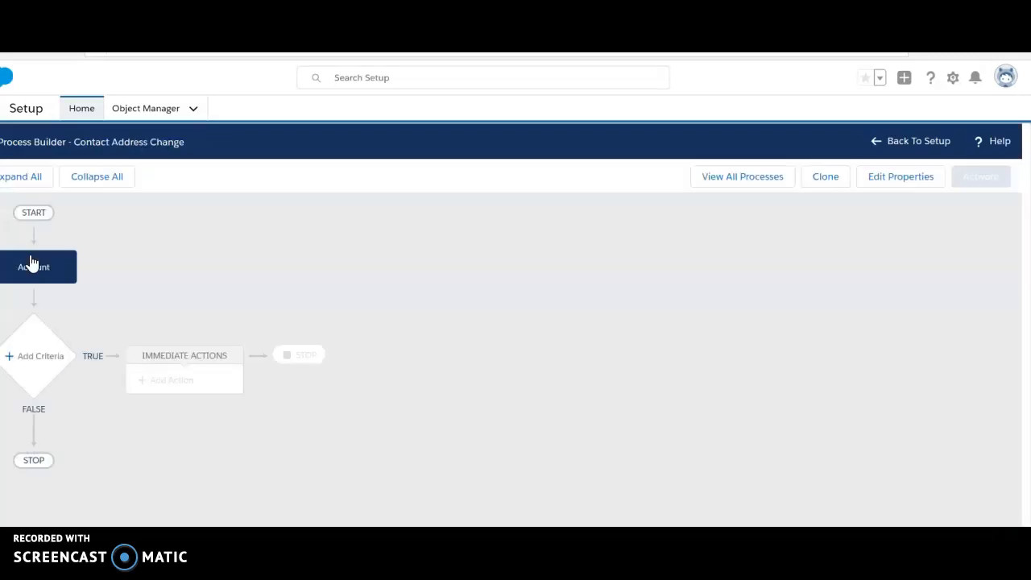
- Add a criteria node below the Account object and name it Address Change
{"action": "left_click", "coordinate": [34, 335]}
{"action": "left_click", "coordinate": [43, 363]}
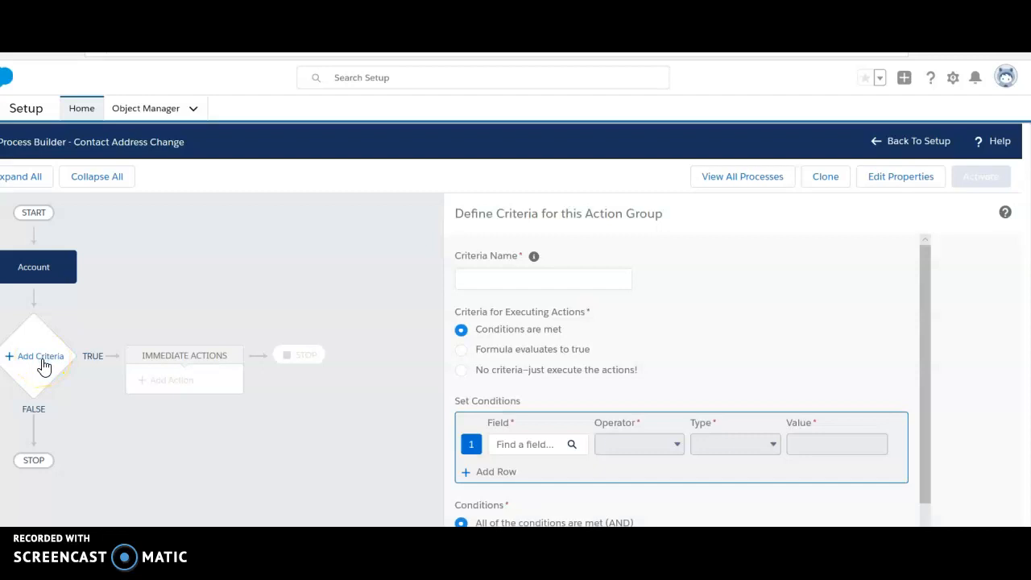
{"action": "left_click", "coordinate": [480, 279]}
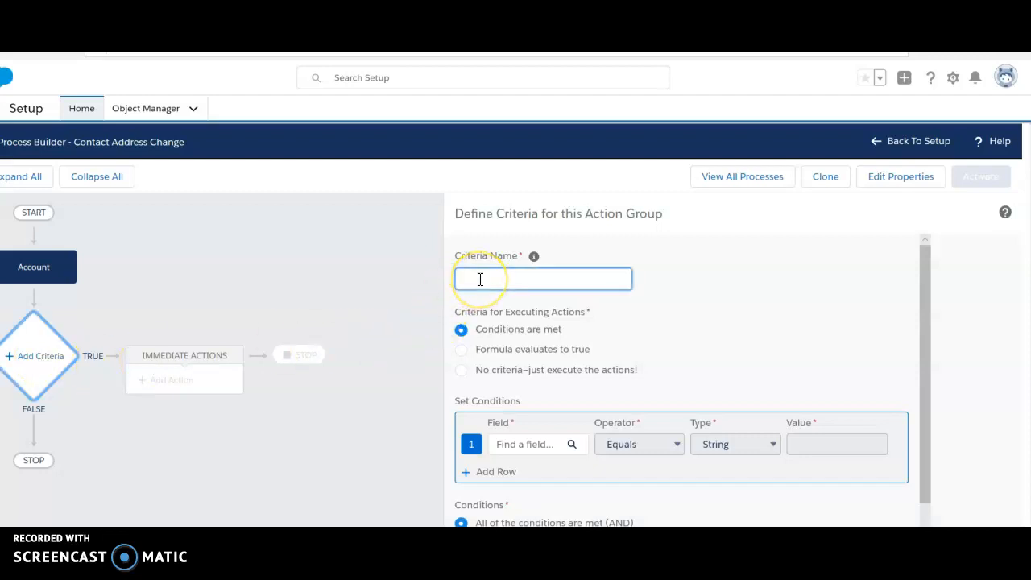
{"action": "type", "text": "Address Change"}
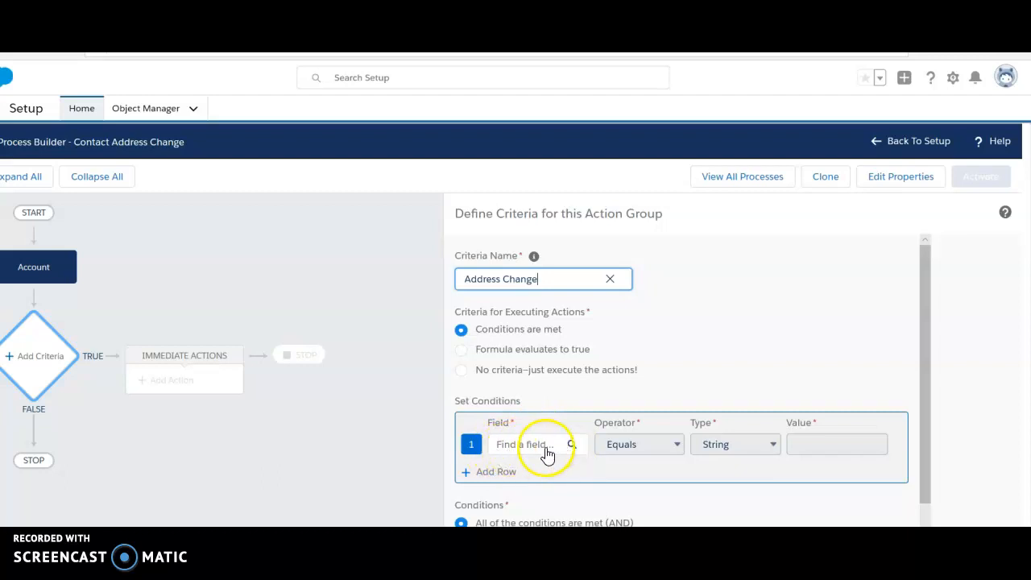
- Choose the Account's Billing Street as the field for the first condition of the Address Change criteria
{"action": "left_click", "coordinate": [679, 444]}
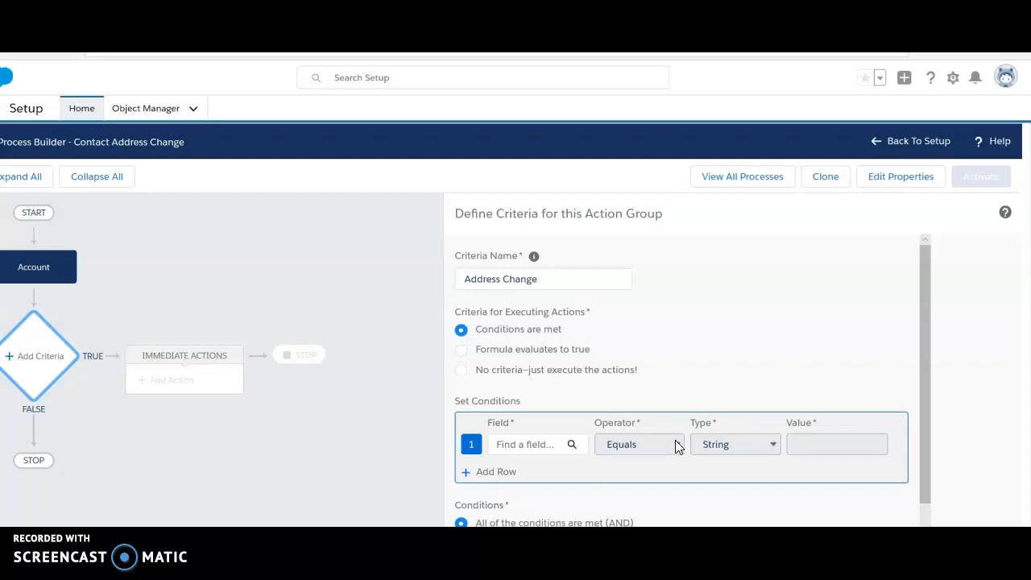
{"action": "scroll", "coordinate": [677, 446], "scroll_direction": "down", "scroll_amount": 1}
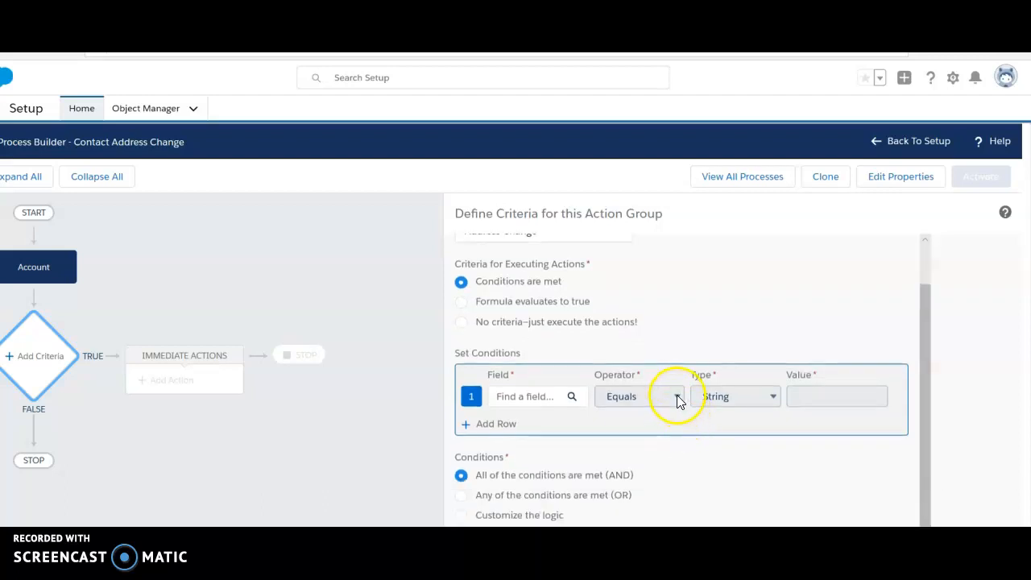
{"action": "left_click", "coordinate": [522, 396]}
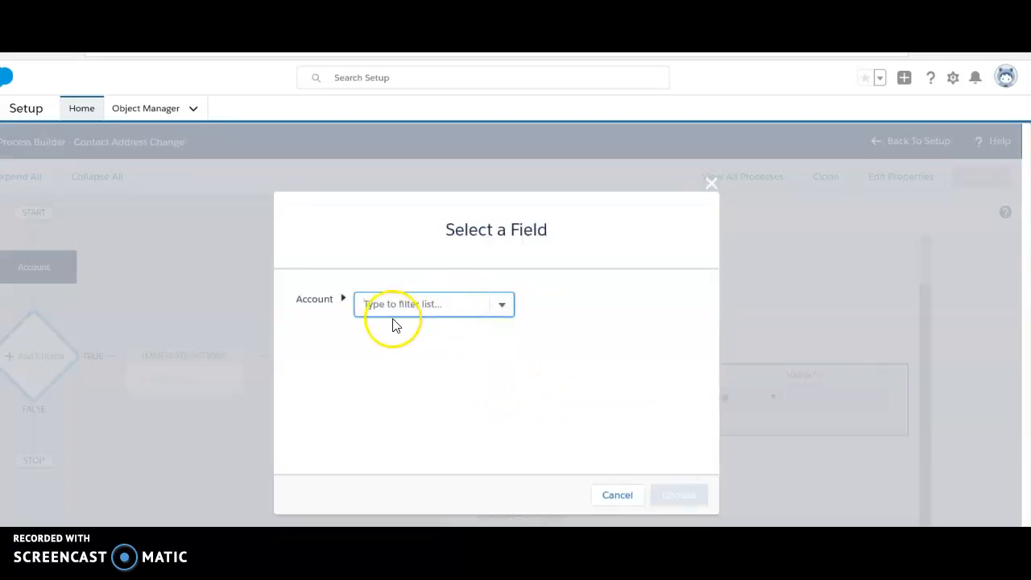
{"action": "left_click", "coordinate": [502, 308]}
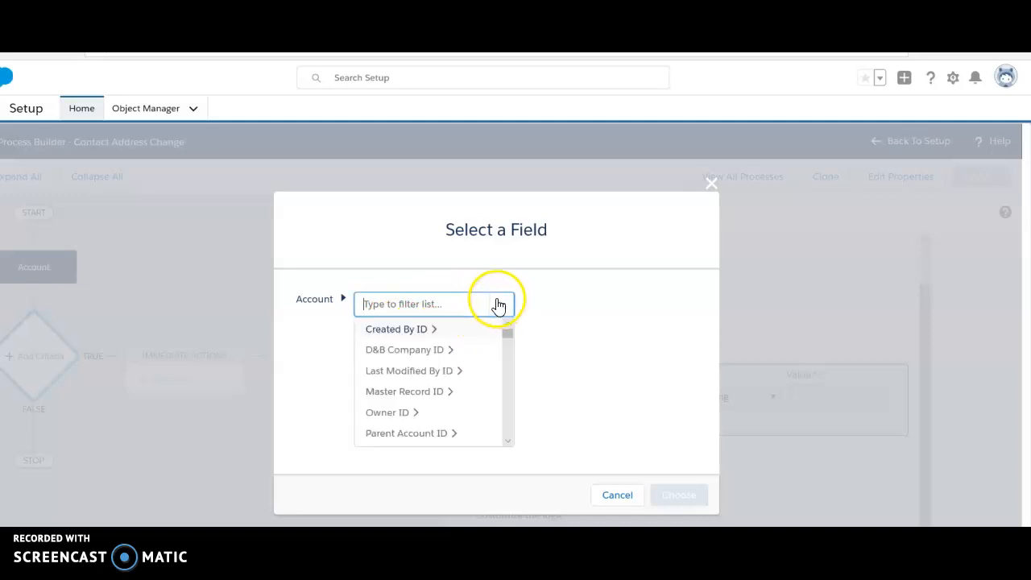
{"action": "scroll", "coordinate": [425, 412], "scroll_direction": "down", "scroll_amount": 1}
{"action": "scroll", "coordinate": [426, 412], "scroll_direction": "down", "scroll_amount": 3}
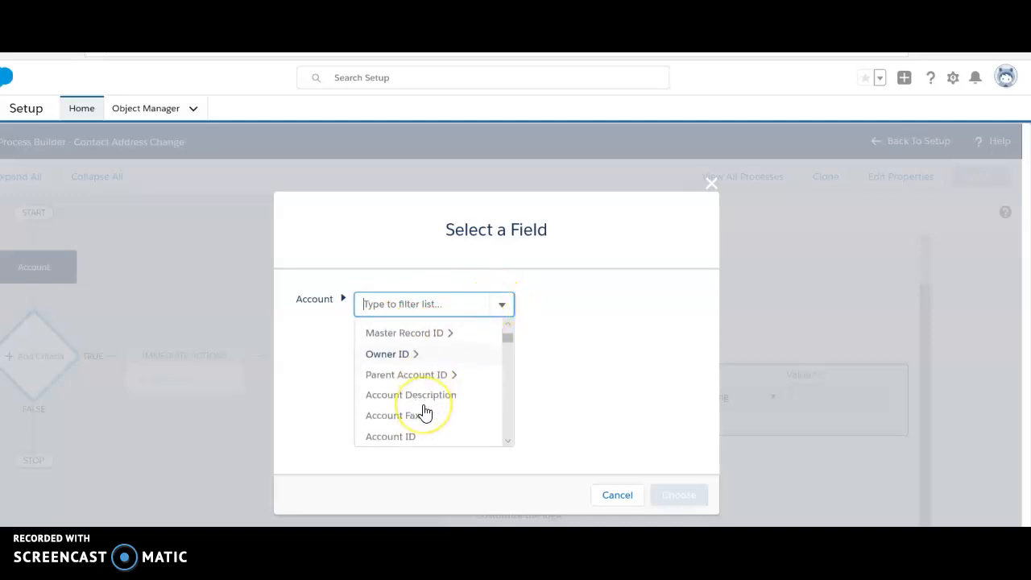
{"action": "scroll", "coordinate": [425, 413], "scroll_direction": "down", "scroll_amount": 3}
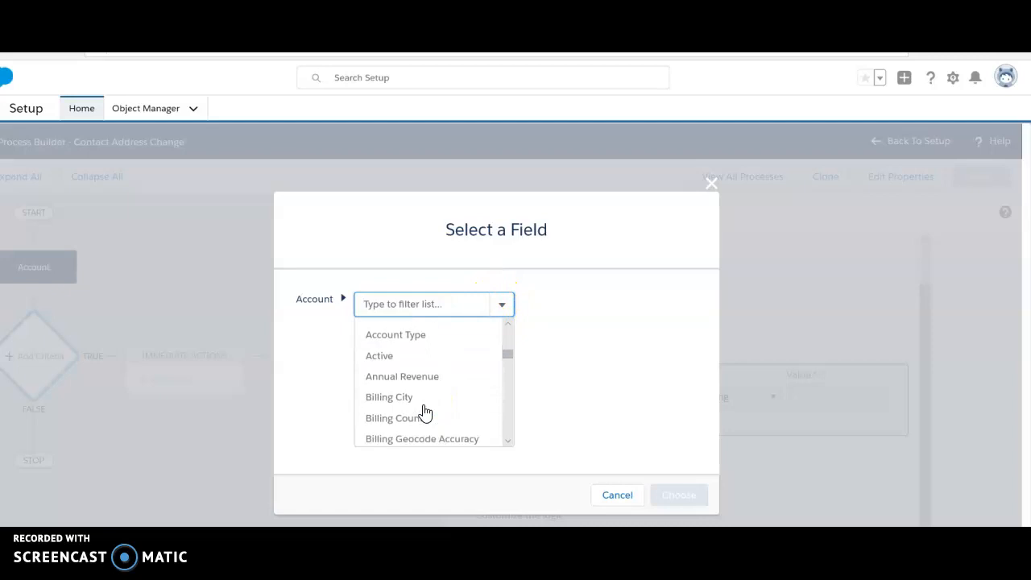
{"action": "scroll", "coordinate": [426, 412], "scroll_direction": "down", "scroll_amount": 1}
{"action": "left_click", "coordinate": [408, 382]}
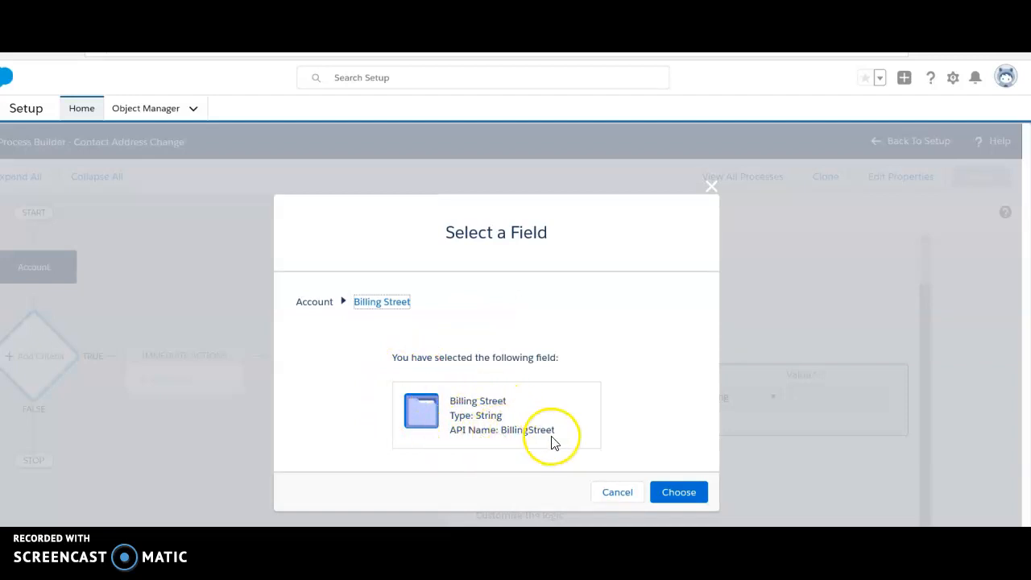
{"action": "left_click", "coordinate": [679, 493]}
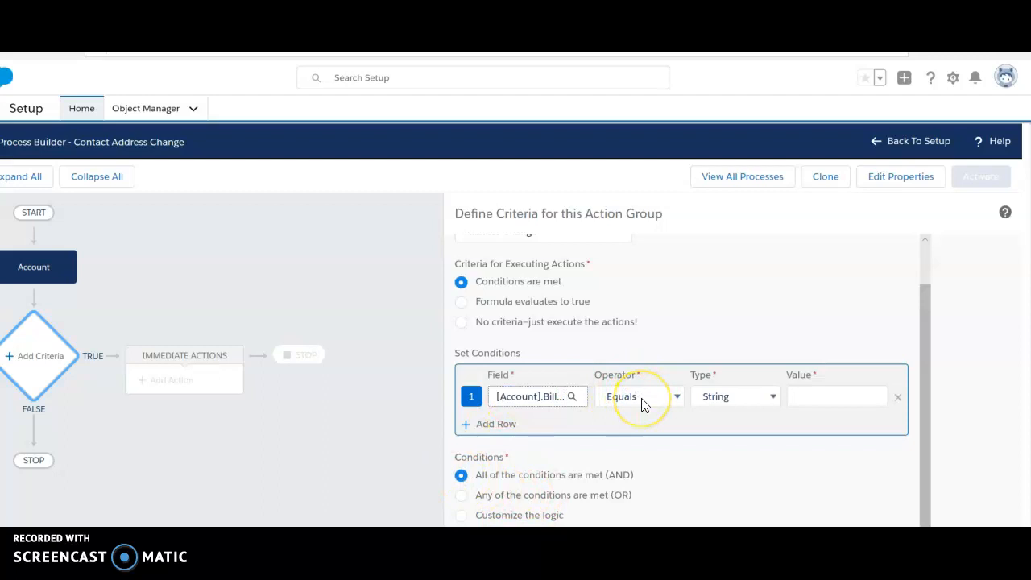
- Set the Billing Street condition's operator to Is changed and its value to True, and save the criteria
{"action": "left_click", "coordinate": [809, 394]}
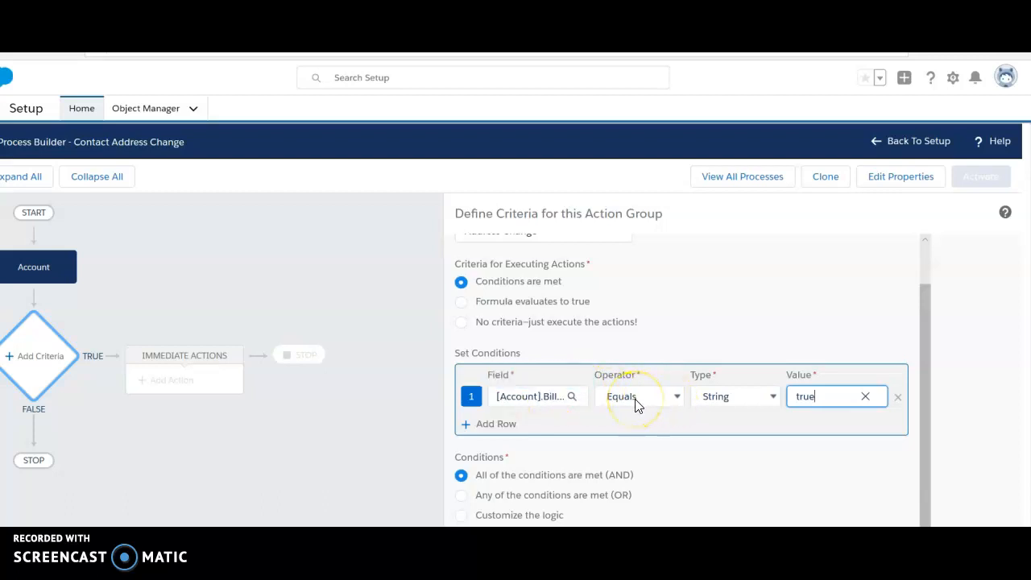
{"action": "left_click", "coordinate": [679, 398]}
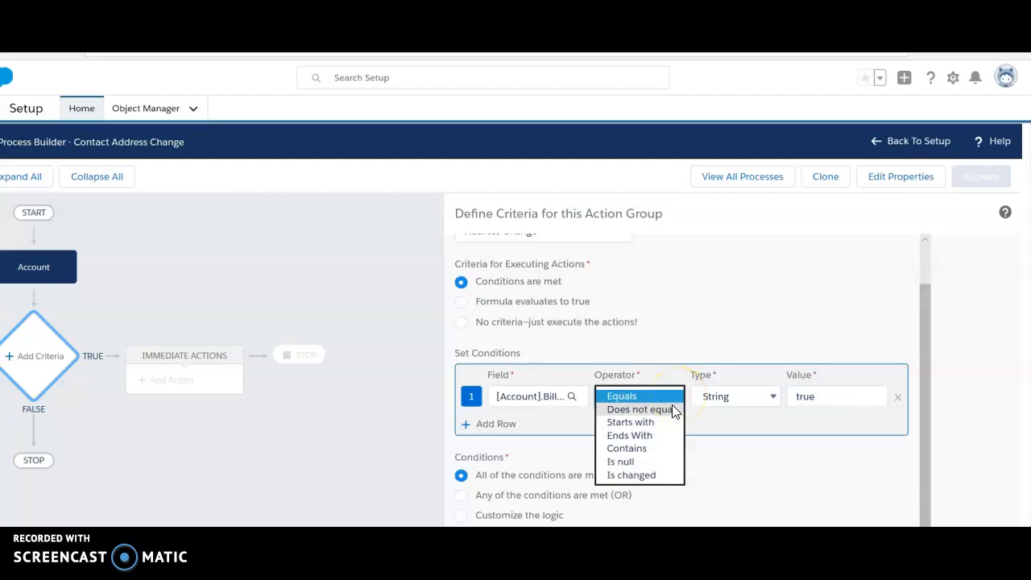
{"action": "left_click", "coordinate": [649, 475]}
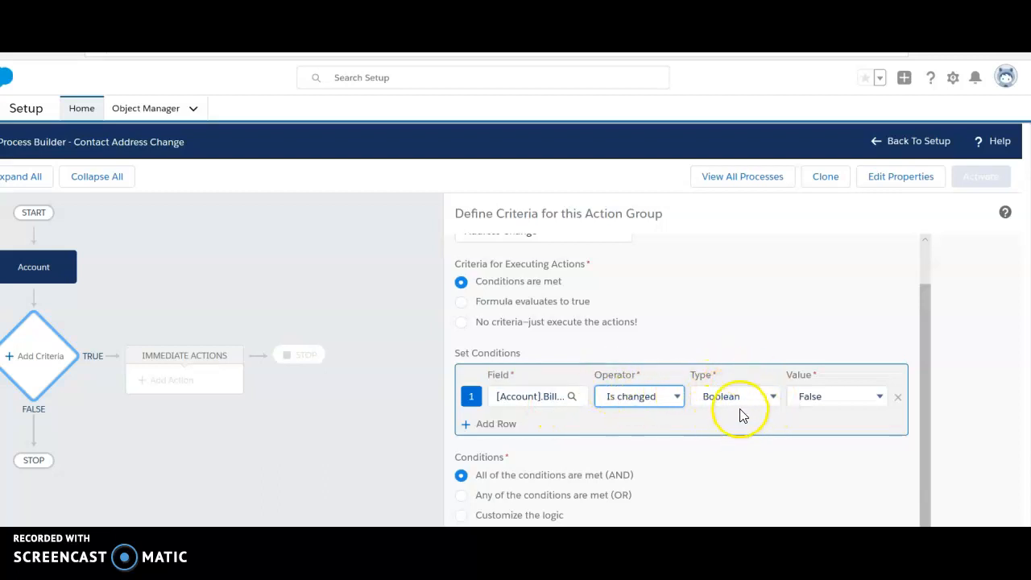
{"action": "left_click", "coordinate": [877, 396]}
{"action": "left_click", "coordinate": [818, 382]}
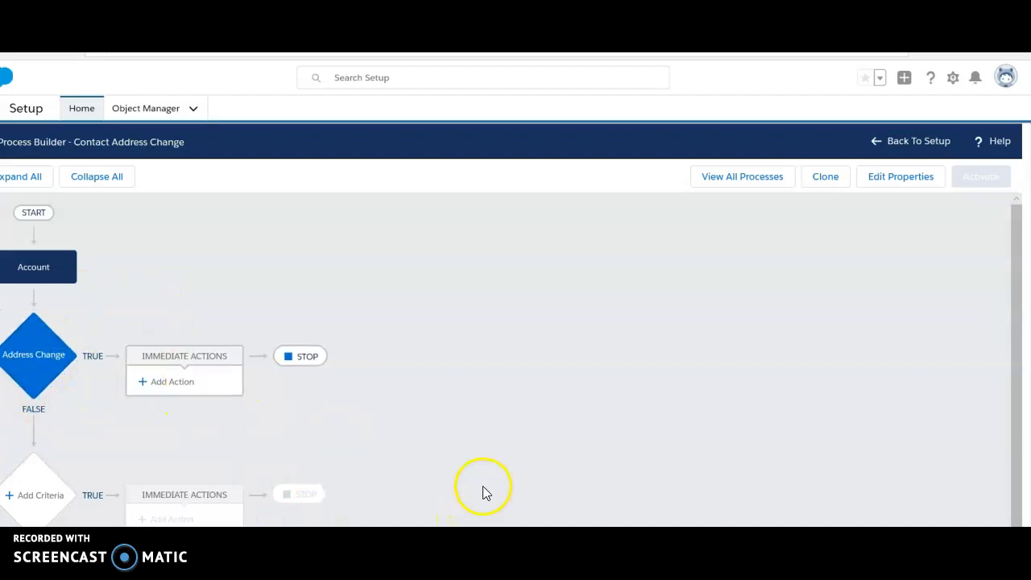
{"action": "scroll", "coordinate": [483, 490], "scroll_direction": "down", "scroll_amount": 1}
{"action": "scroll", "coordinate": [500, 428], "scroll_direction": "up", "scroll_amount": 1}
- Switch to Trailhead, verify the Add Process Criteria step to earn 25 points, and dismiss the badge dialog
{"action": "key", "text": "alt+Tab"}
{"action": "scroll", "coordinate": [290, 260], "scroll_direction": "up", "scroll_amount": 7}
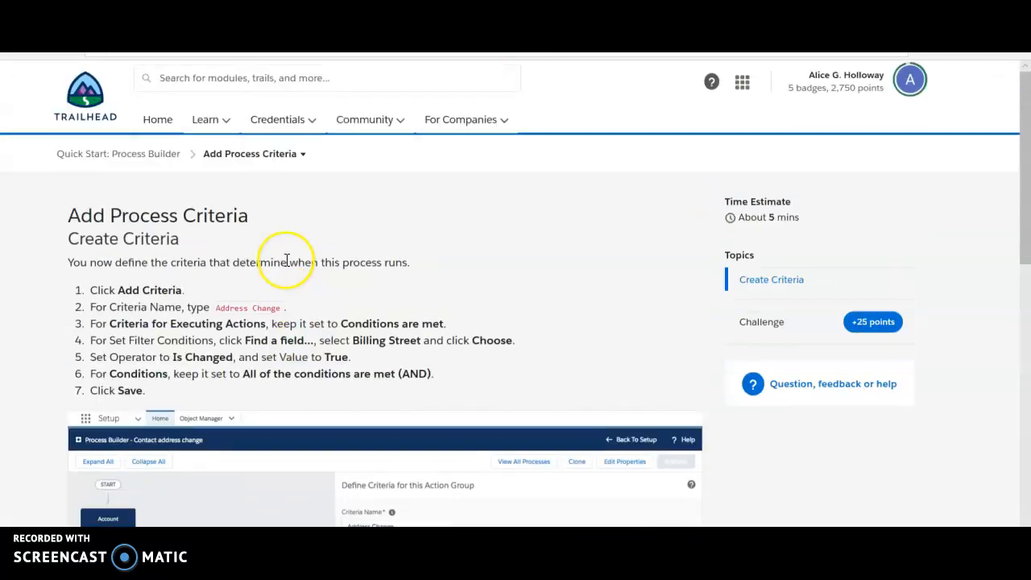
{"action": "scroll", "coordinate": [286, 260], "scroll_direction": "down", "scroll_amount": 7}
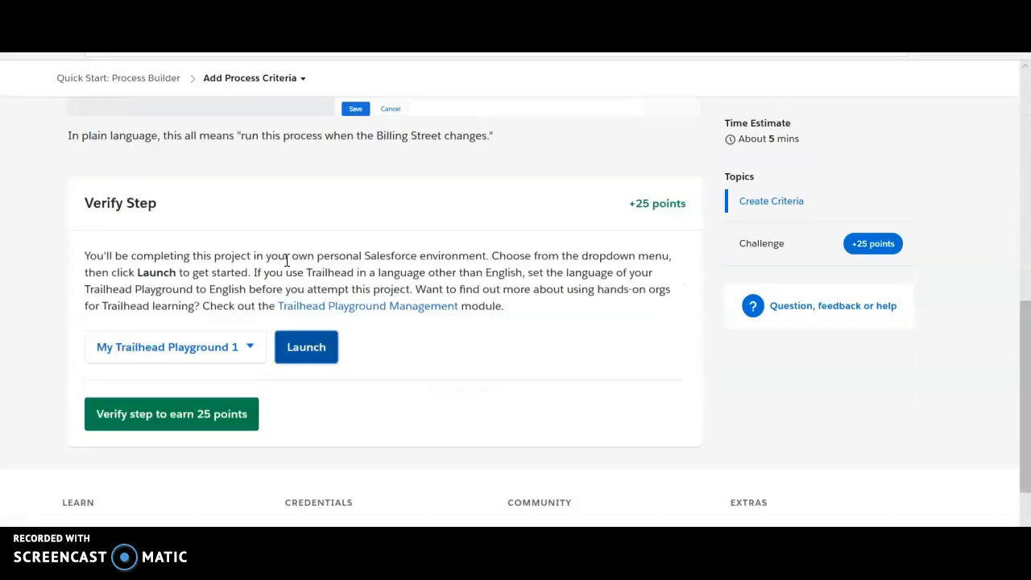
{"action": "left_click", "coordinate": [177, 413]}
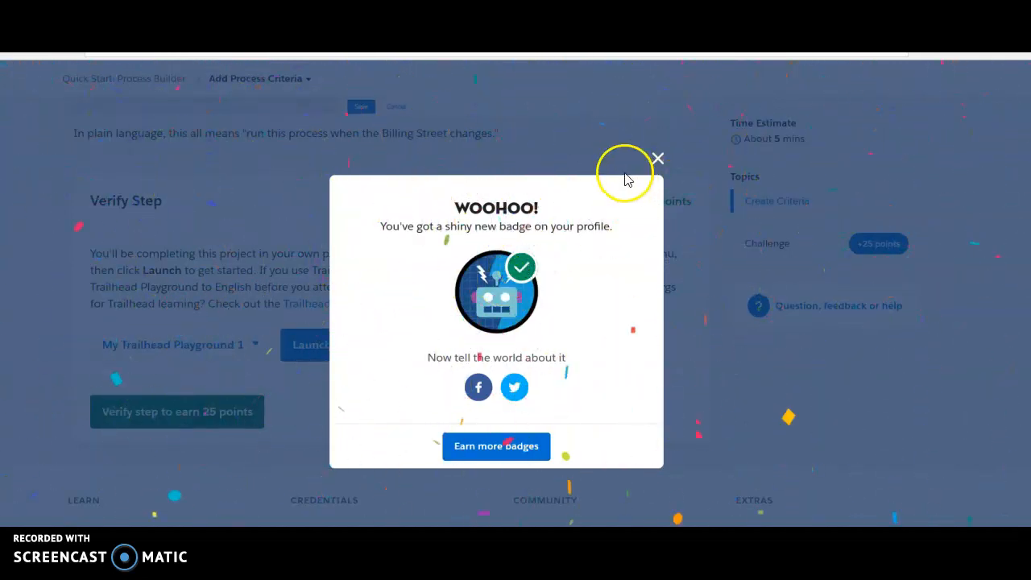
{"action": "left_click", "coordinate": [658, 159]}
- Go to the Add Your Process Action unit and review its instructions for creating an action
{"action": "scroll", "coordinate": [204, 259], "scroll_direction": "up", "scroll_amount": 8}
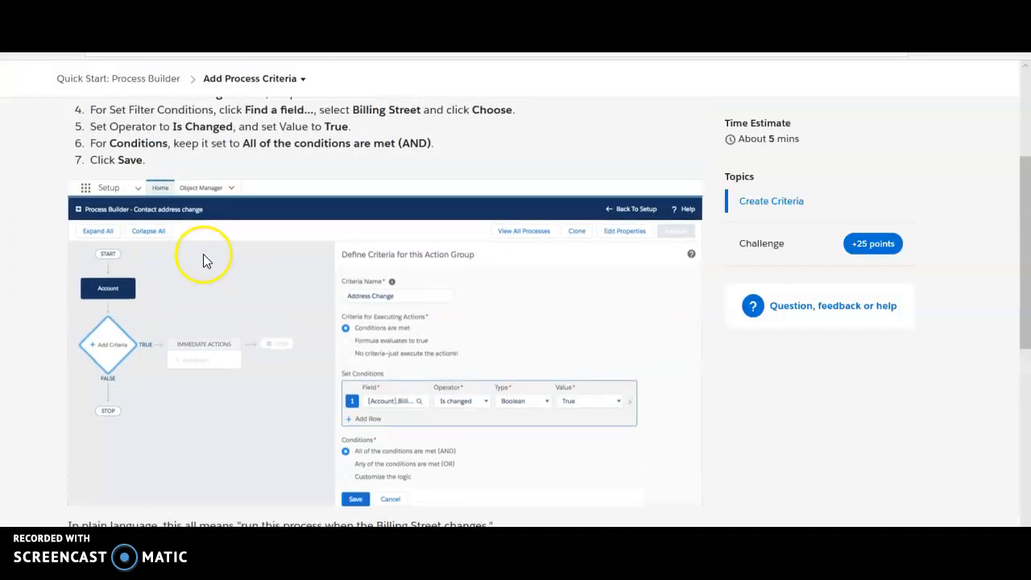
{"action": "left_click", "coordinate": [303, 159]}
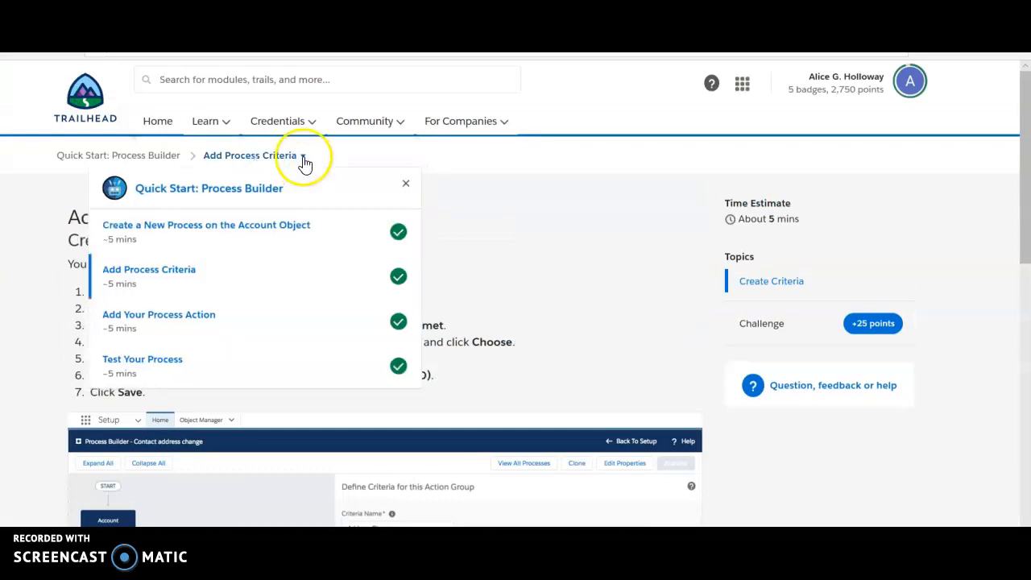
{"action": "left_click", "coordinate": [140, 321]}
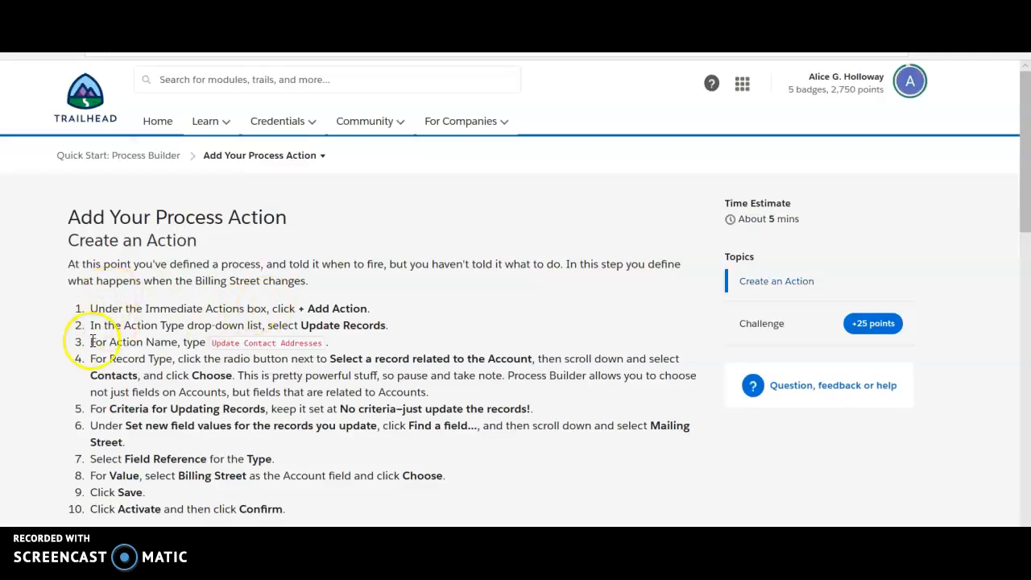
{"action": "scroll", "coordinate": [370, 421], "scroll_direction": "down", "scroll_amount": 4}
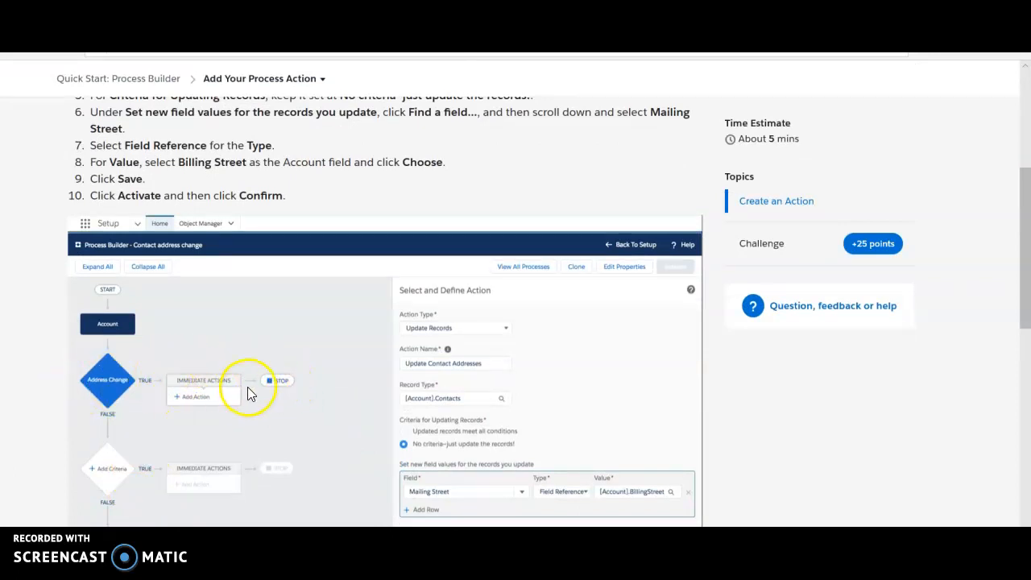
{"action": "scroll", "coordinate": [246, 386], "scroll_direction": "up", "scroll_amount": 3}
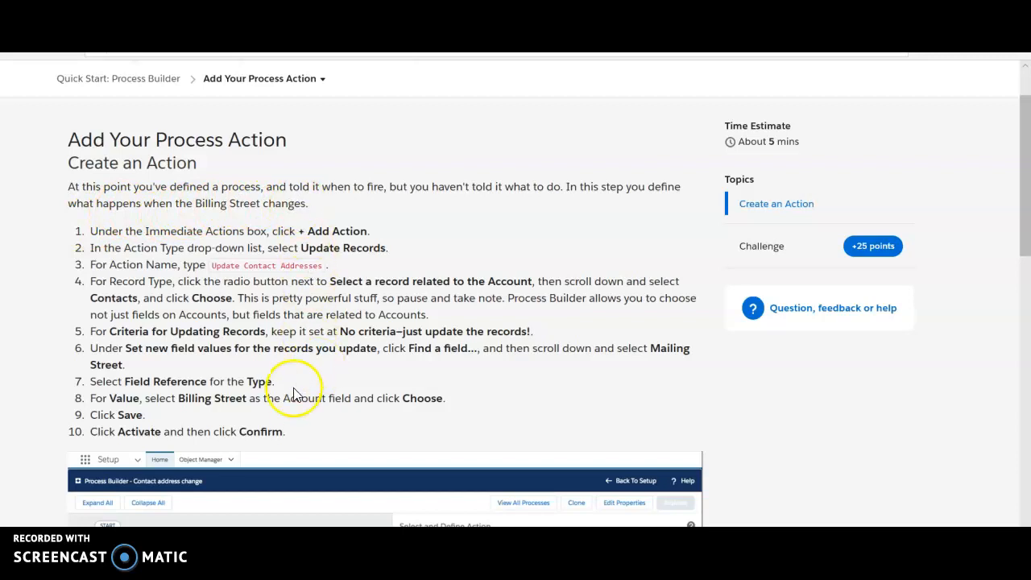
- Retake the Add Your Process Action step and launch the Trailhead playground
{"action": "scroll", "coordinate": [295, 391], "scroll_direction": "down", "scroll_amount": 10}
{"action": "scroll", "coordinate": [284, 411], "scroll_direction": "down", "scroll_amount": 3}
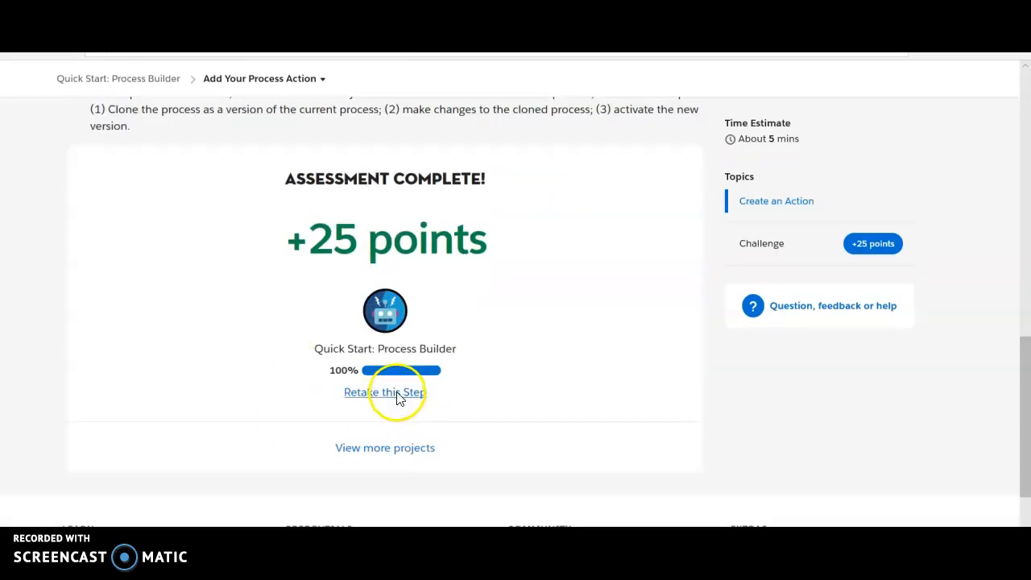
{"action": "left_click", "coordinate": [385, 393]}
{"action": "left_click", "coordinate": [306, 348]}
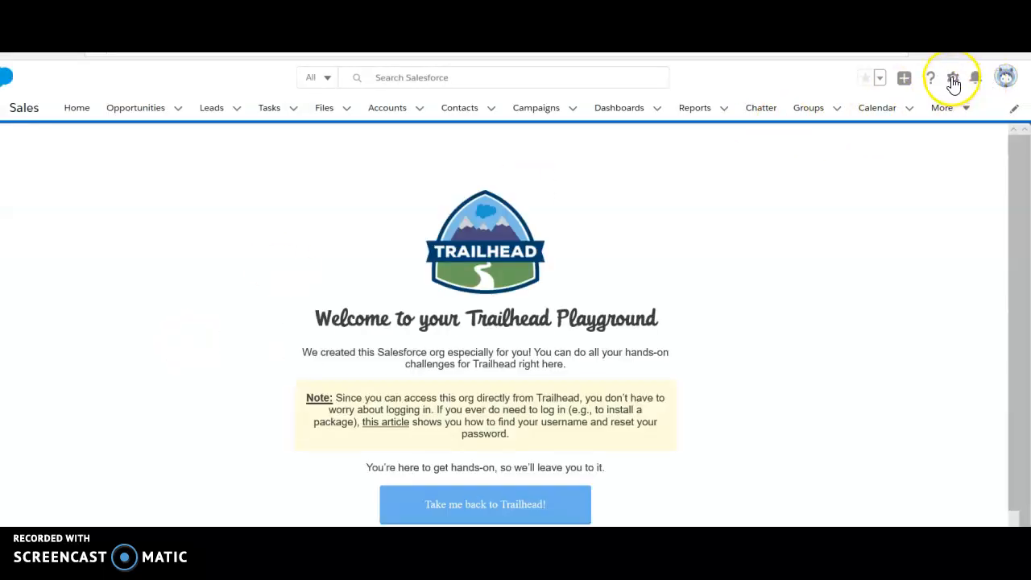
- Open Setup, find Process Builder by searching for "bui", and open the Contact Address Change process
{"action": "left_click", "coordinate": [953, 78]}
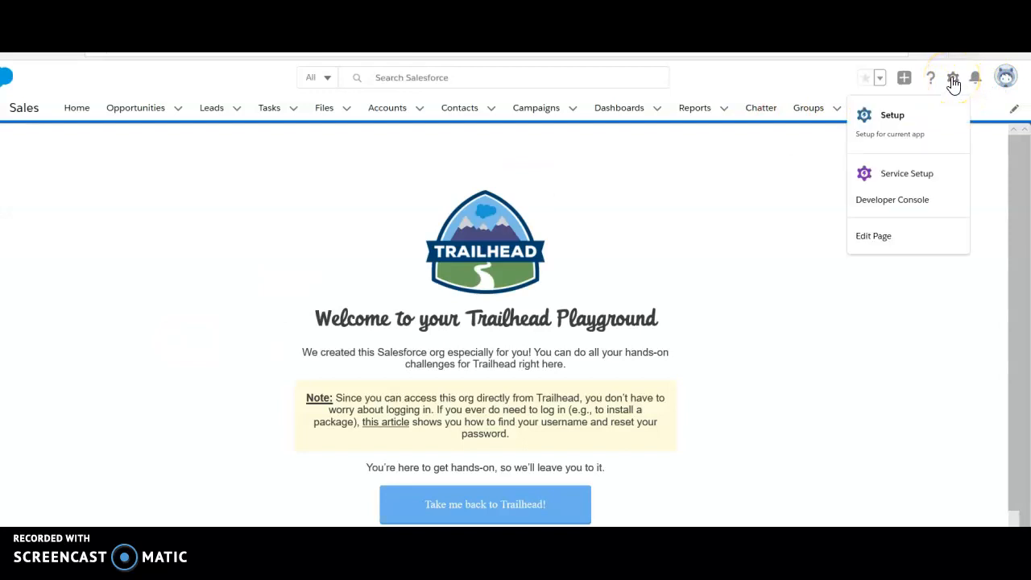
{"action": "left_click", "coordinate": [885, 117]}
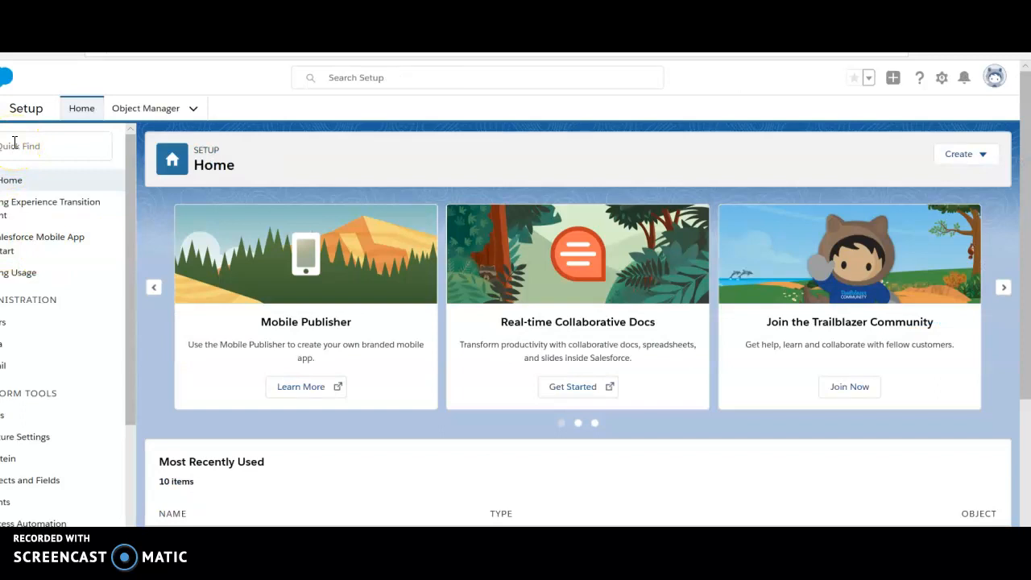
{"action": "left_click", "coordinate": [11, 146]}
{"action": "type", "text": "u"}
{"action": "type", "text": "ui"}
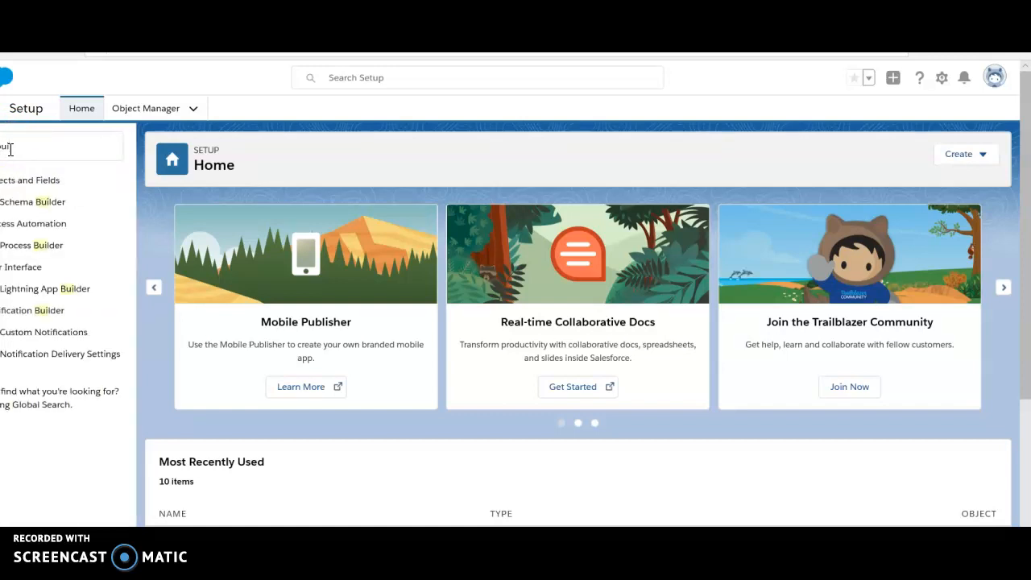
{"action": "left_click", "coordinate": [46, 253]}
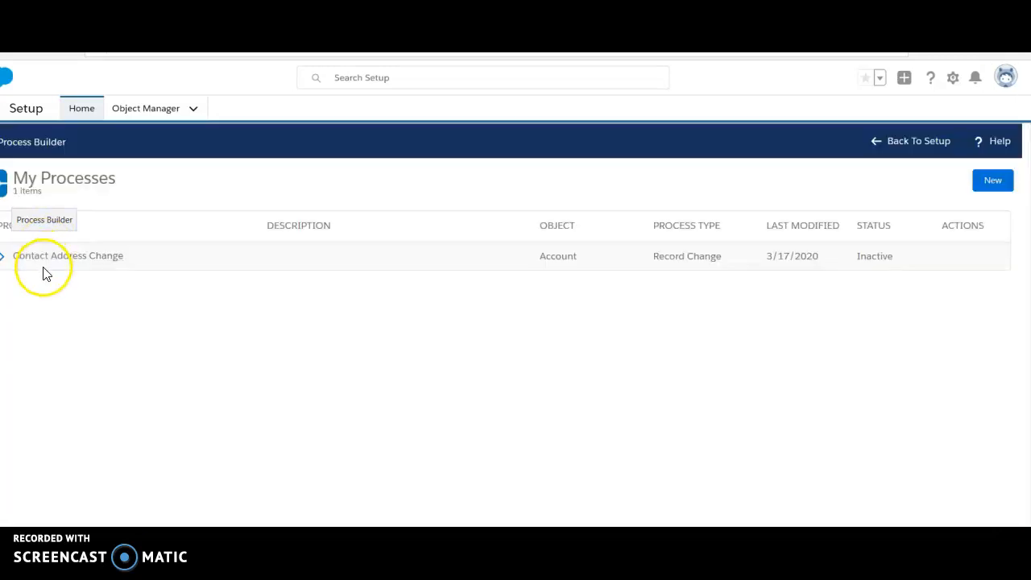
{"action": "left_click", "coordinate": [87, 258]}
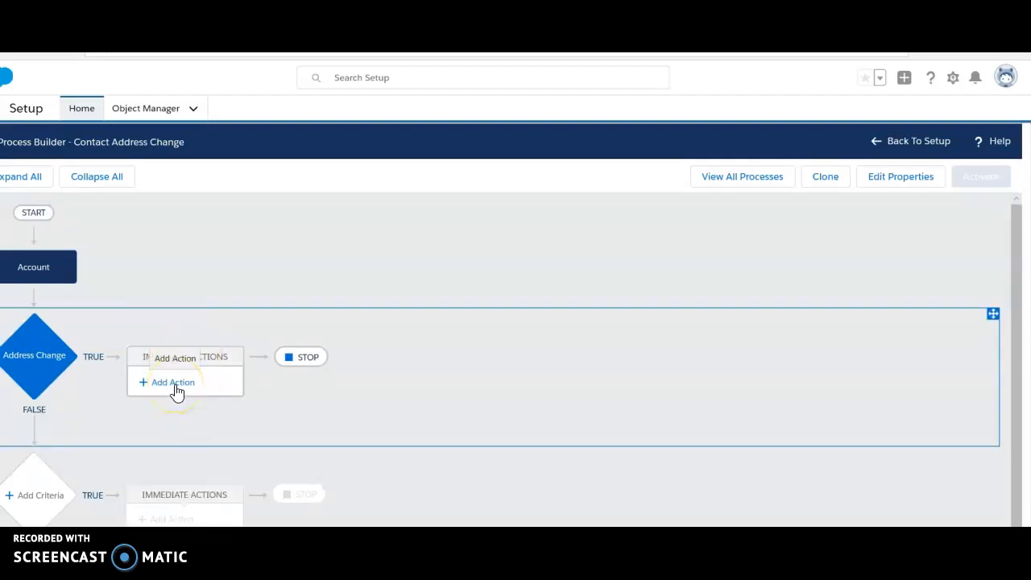
- Try to add an Update Records immediate action to the Address Change criteria, and reopen the Contact Address Change process
{"action": "left_click", "coordinate": [173, 382]}
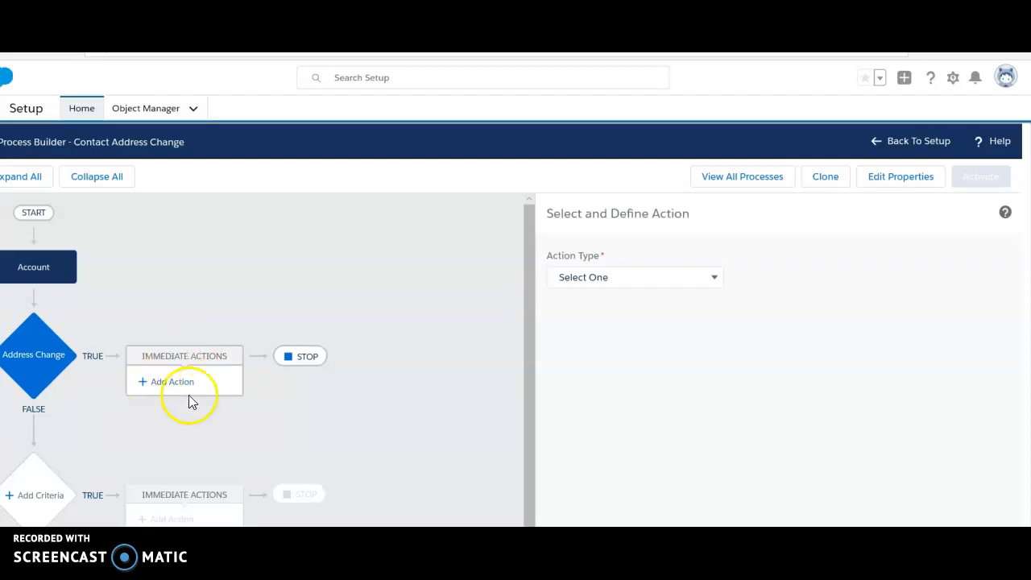
{"action": "left_click", "coordinate": [718, 281]}
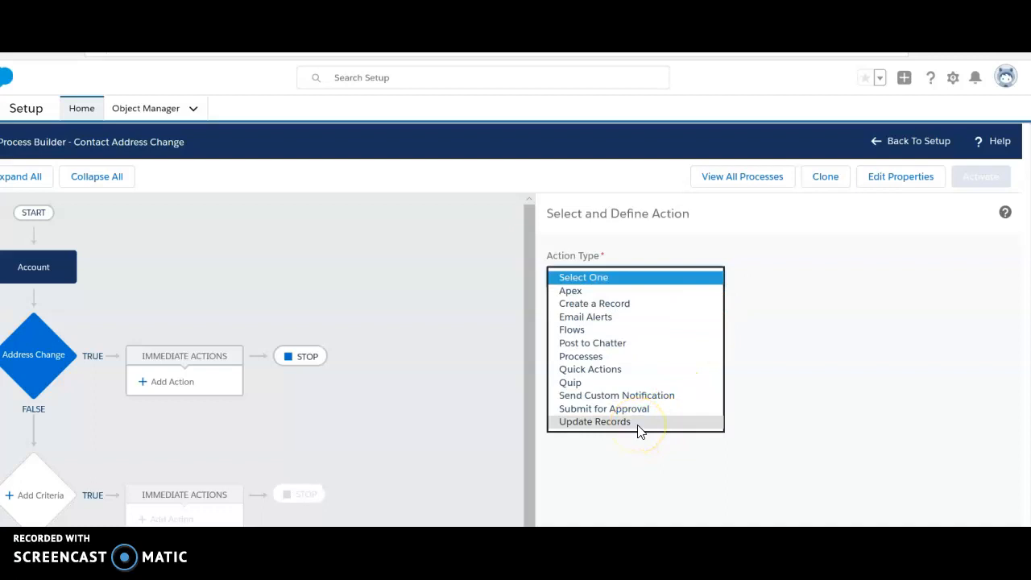
{"action": "left_click", "coordinate": [612, 422]}
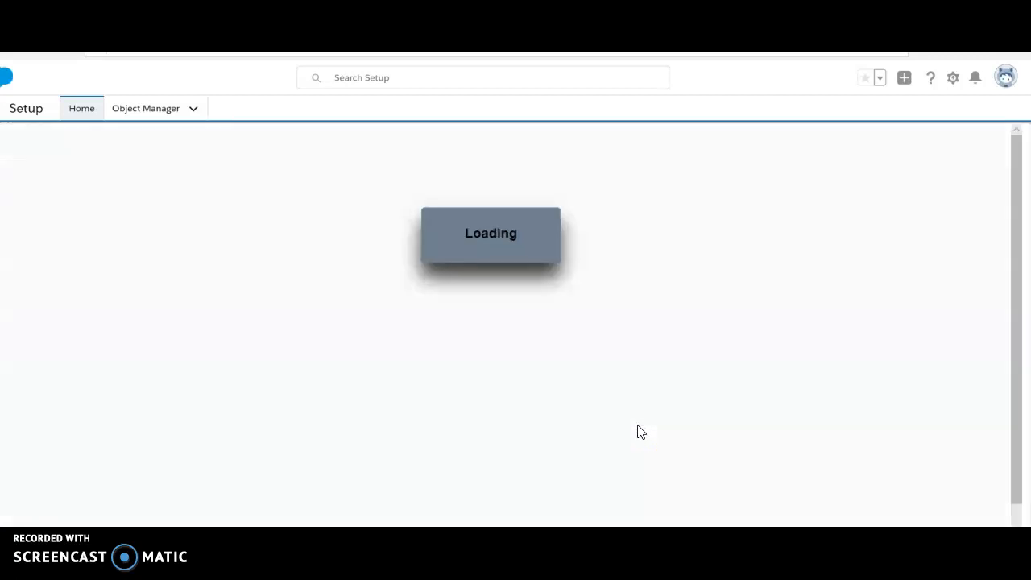
{"action": "left_click", "coordinate": [631, 427]}
{"action": "left_click", "coordinate": [268, 426]}
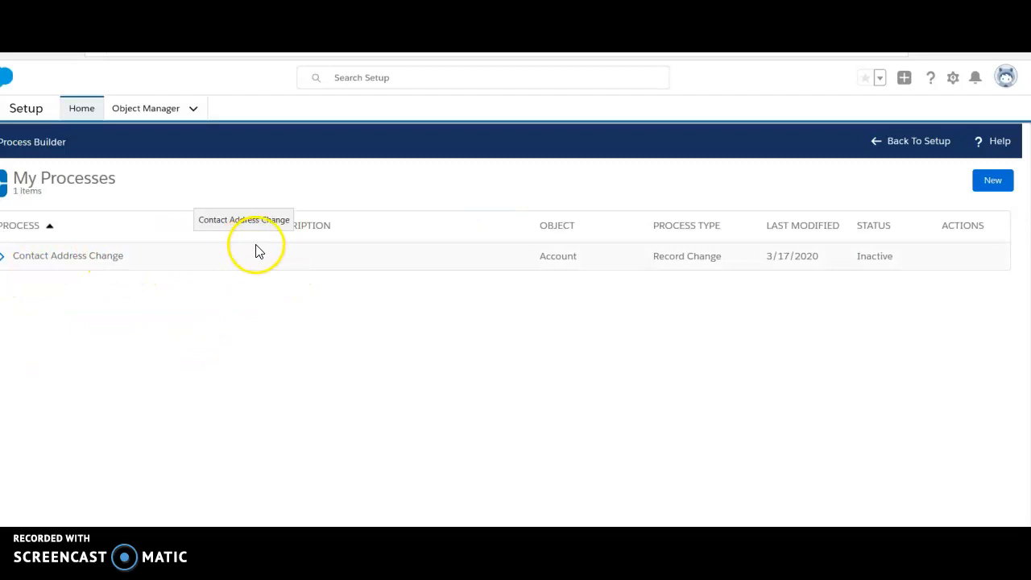
{"action": "left_click", "coordinate": [84, 258]}
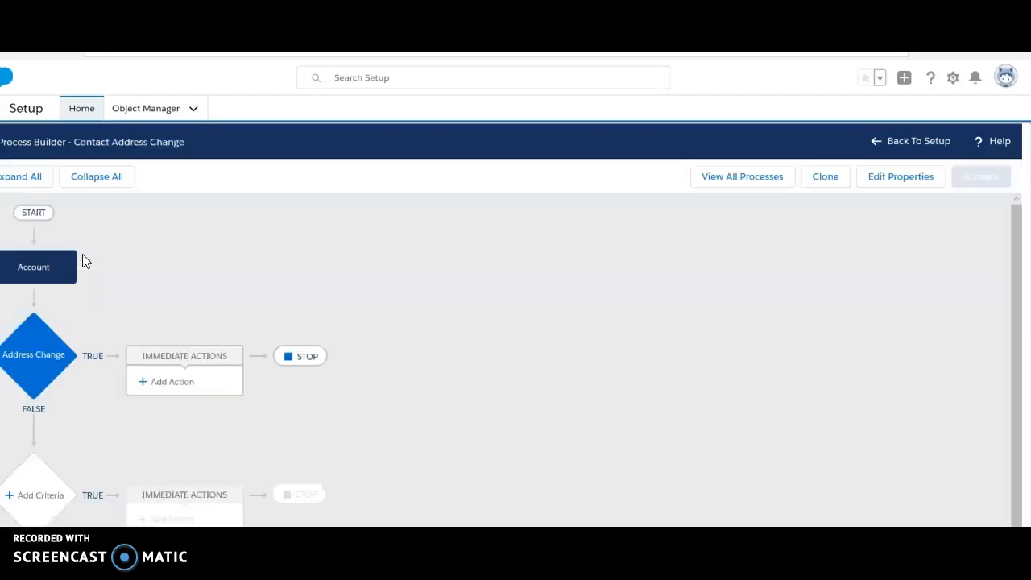
- Add an Update Records immediate action named "Update Contact Addresss" to the Address Change criteria
{"action": "left_click", "coordinate": [184, 385]}
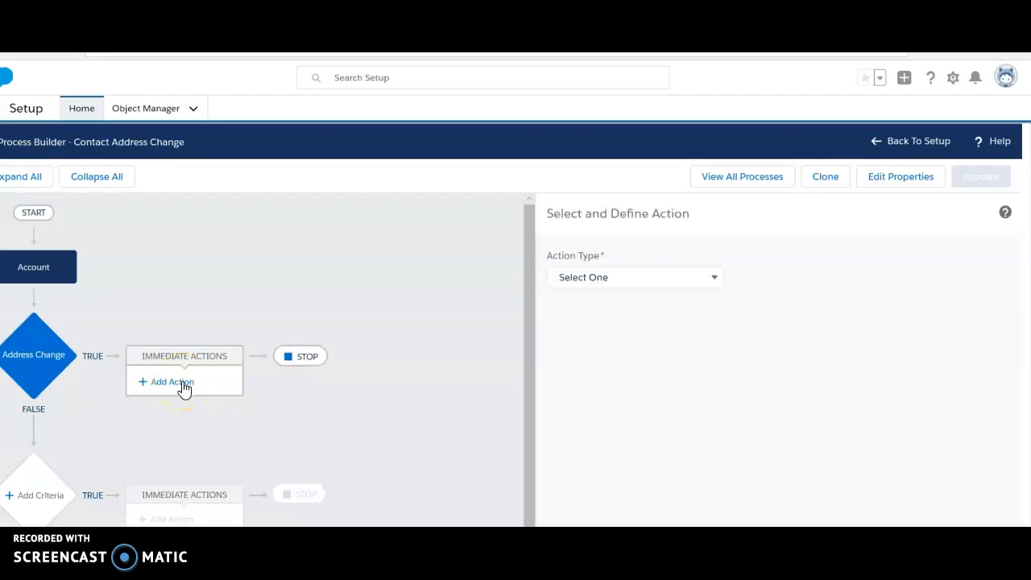
{"action": "left_click", "coordinate": [716, 279]}
{"action": "left_click", "coordinate": [604, 423]}
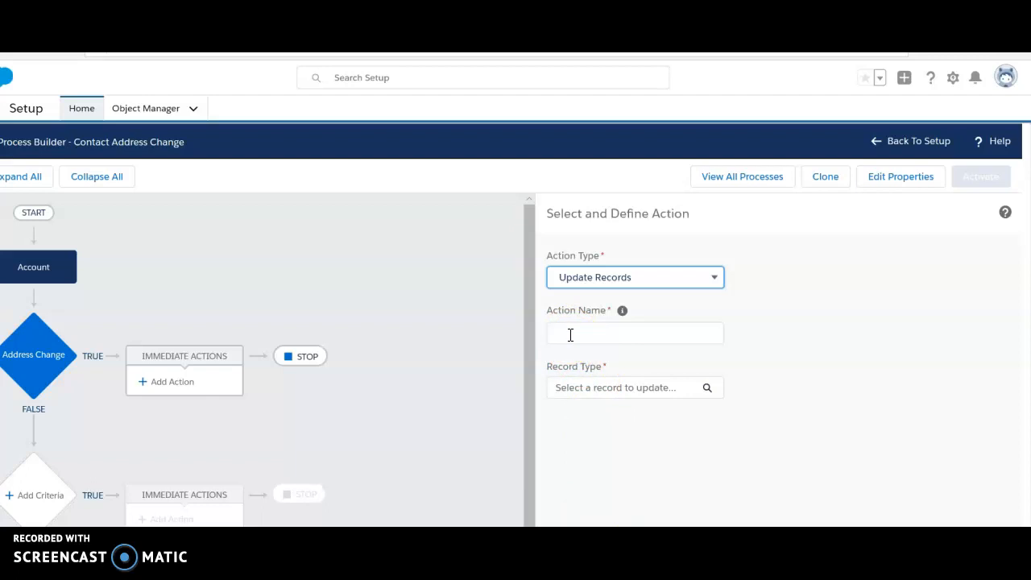
{"action": "left_click", "coordinate": [571, 335]}
{"action": "type", "text": "Update Contac"}
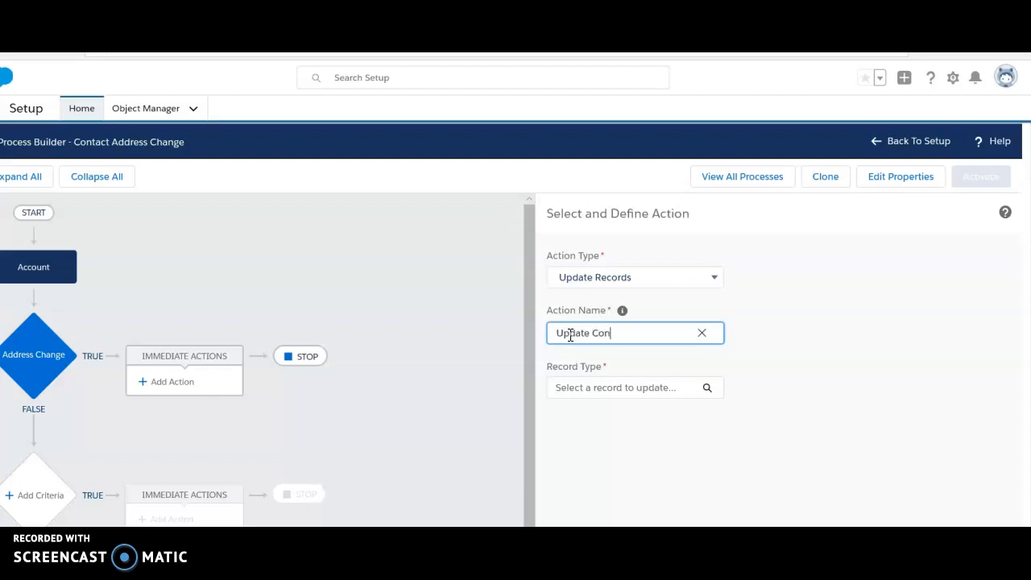
{"action": "type", "text": "t Addresss"}
- Set the action's record type to the Contacts records related to the Account
{"action": "left_click", "coordinate": [709, 392]}
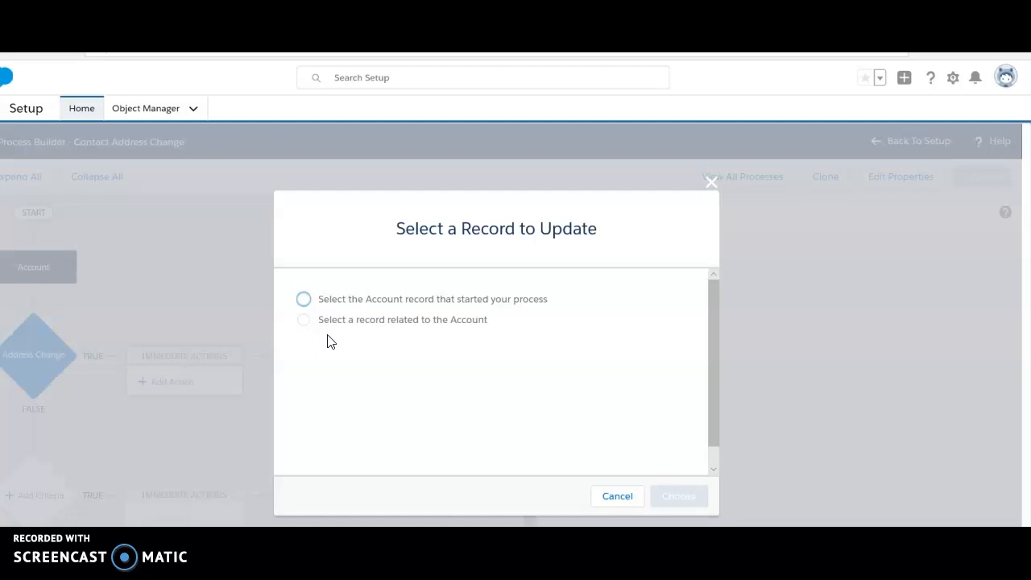
{"action": "left_click", "coordinate": [305, 322]}
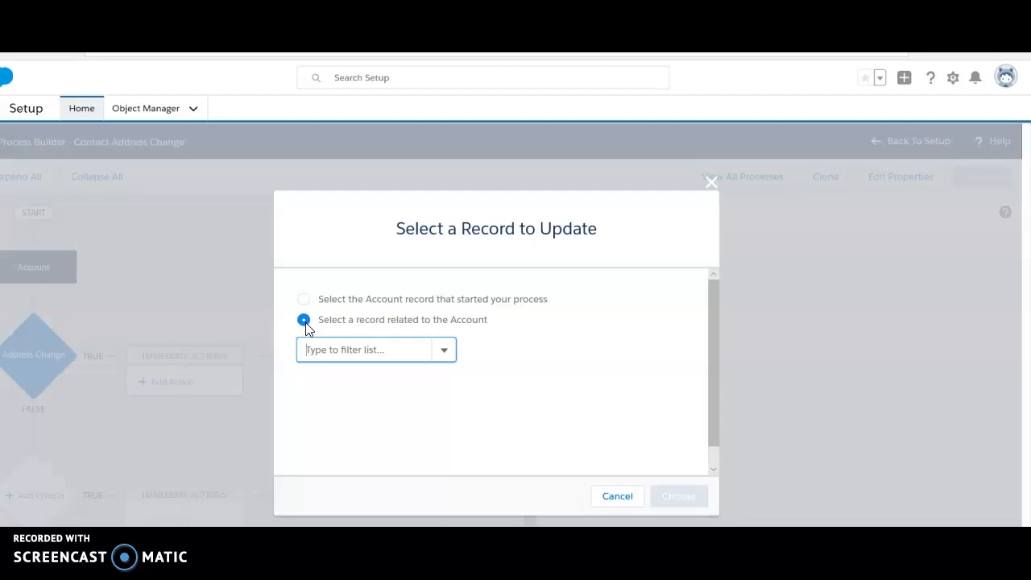
{"action": "left_click", "coordinate": [440, 357]}
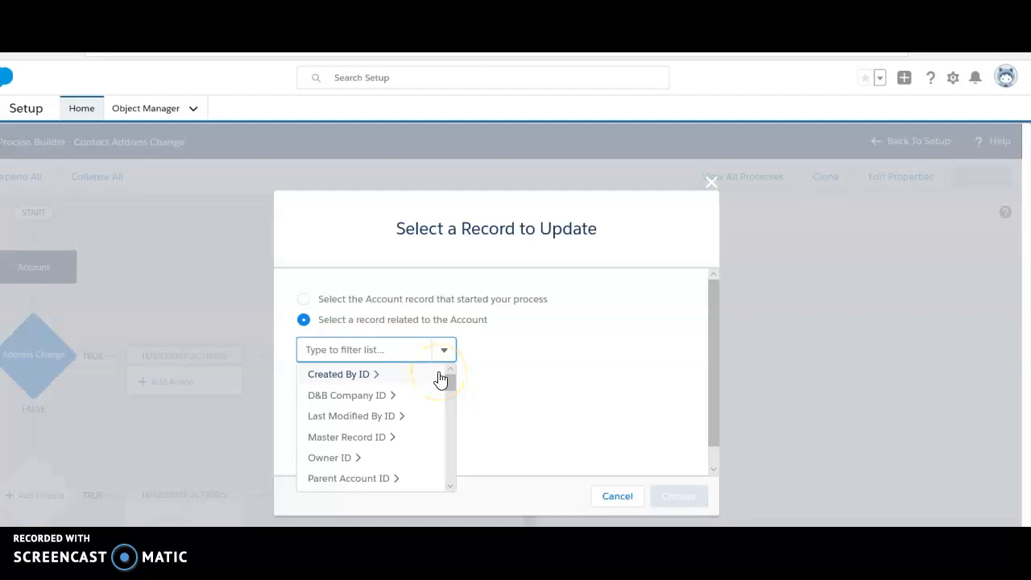
{"action": "left_click", "coordinate": [444, 388]}
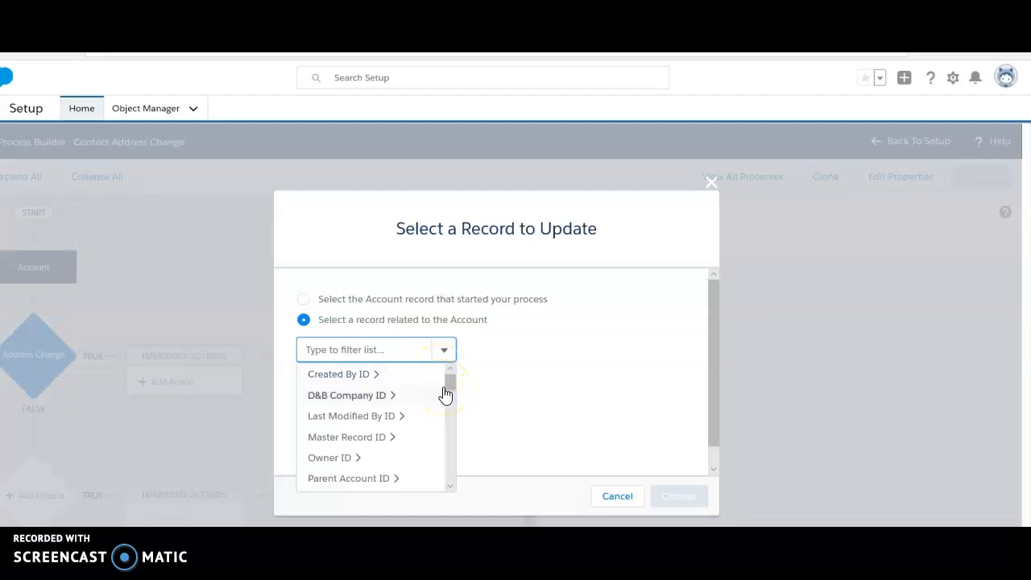
{"action": "left_click", "coordinate": [453, 389]}
{"action": "left_click_drag", "start_coordinate": [455, 392], "coordinate": [458, 428]}
{"action": "left_click_drag", "start_coordinate": [338, 448], "coordinate": [338, 444]}
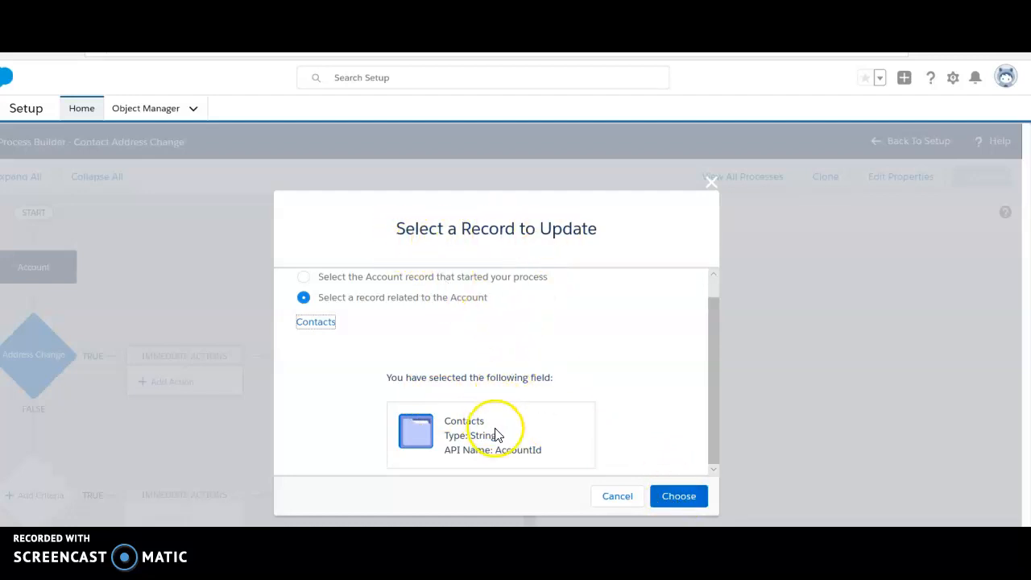
{"action": "left_click", "coordinate": [683, 502]}
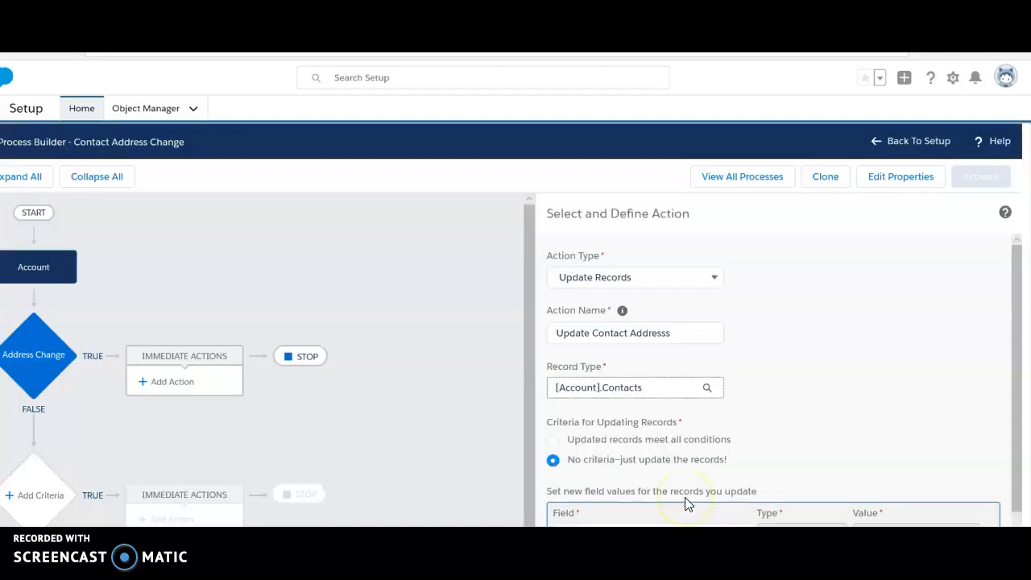
- Choose Mailing Street as the contact field that the action updates
{"action": "scroll", "coordinate": [677, 484], "scroll_direction": "down", "scroll_amount": 1}
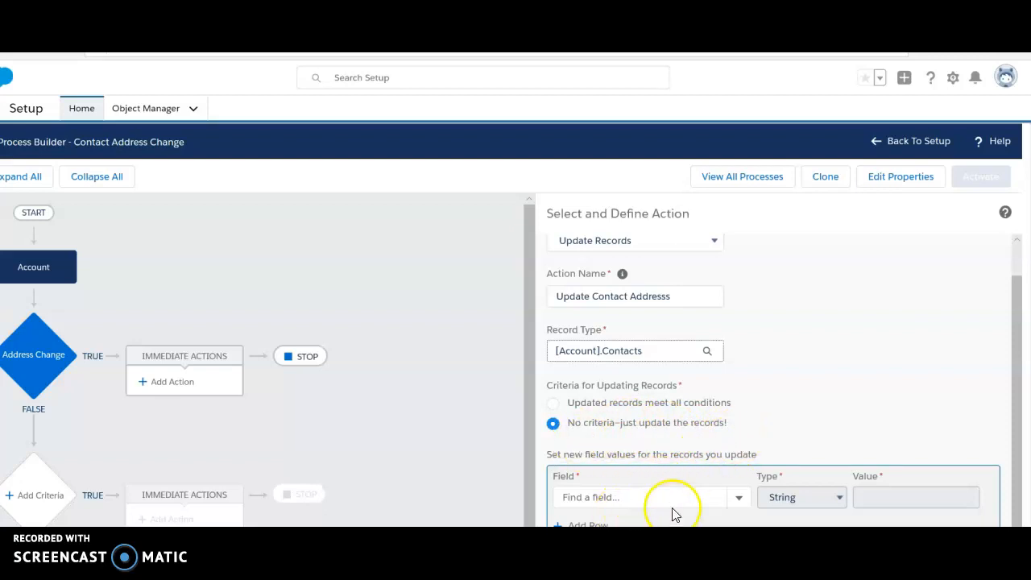
{"action": "left_click", "coordinate": [741, 501]}
{"action": "left_click", "coordinate": [740, 501]}
{"action": "scroll", "coordinate": [730, 506], "scroll_direction": "down", "scroll_amount": 3}
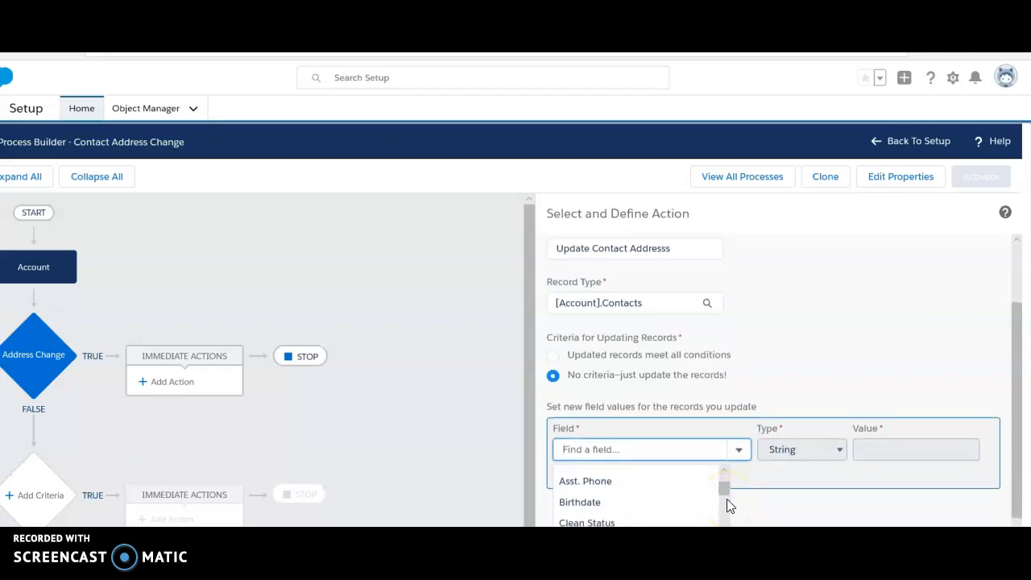
{"action": "scroll", "coordinate": [727, 498], "scroll_direction": "down", "scroll_amount": 5}
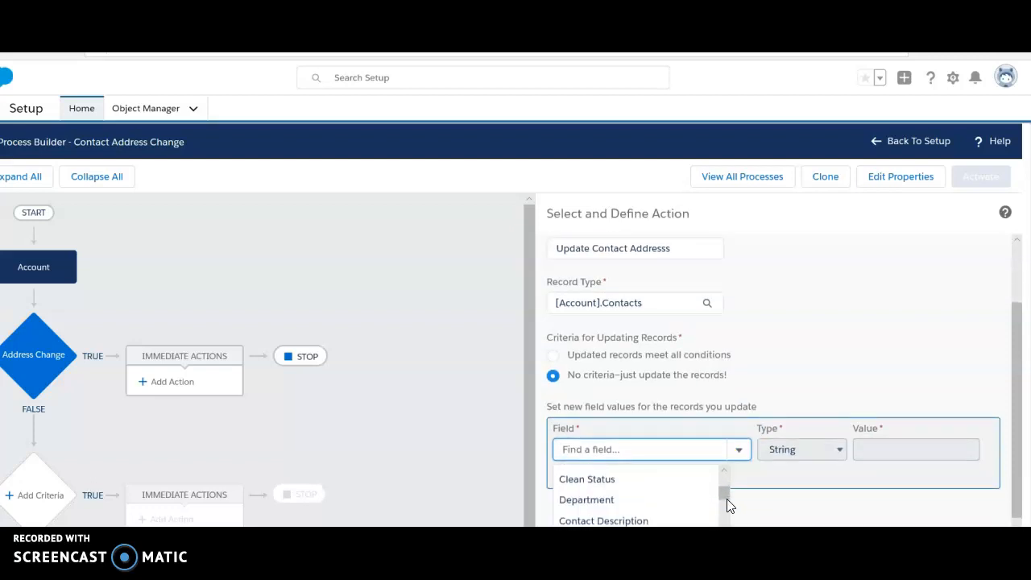
{"action": "scroll", "coordinate": [726, 499], "scroll_direction": "down", "scroll_amount": 5}
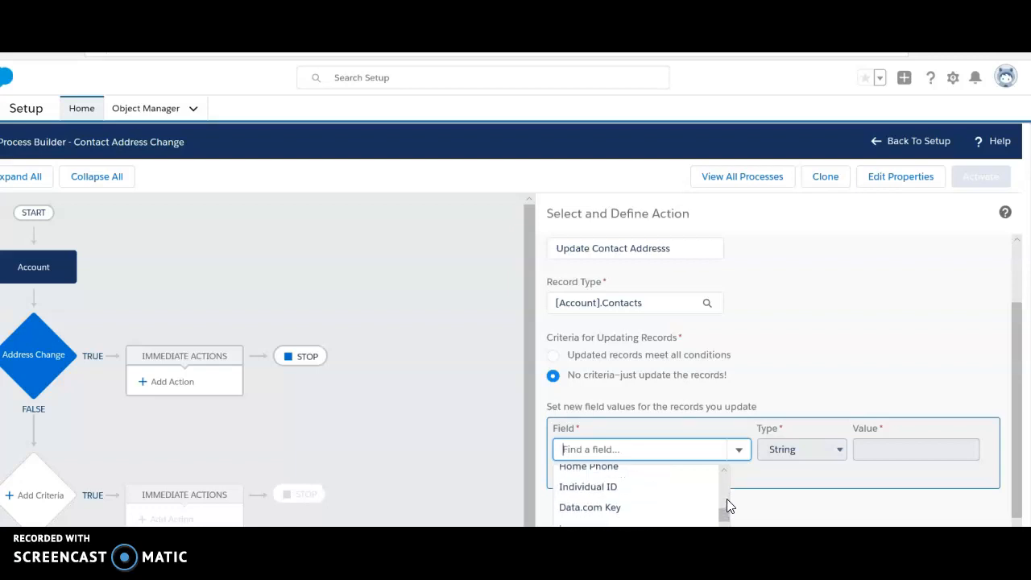
{"action": "scroll", "coordinate": [726, 499], "scroll_direction": "down", "scroll_amount": 5}
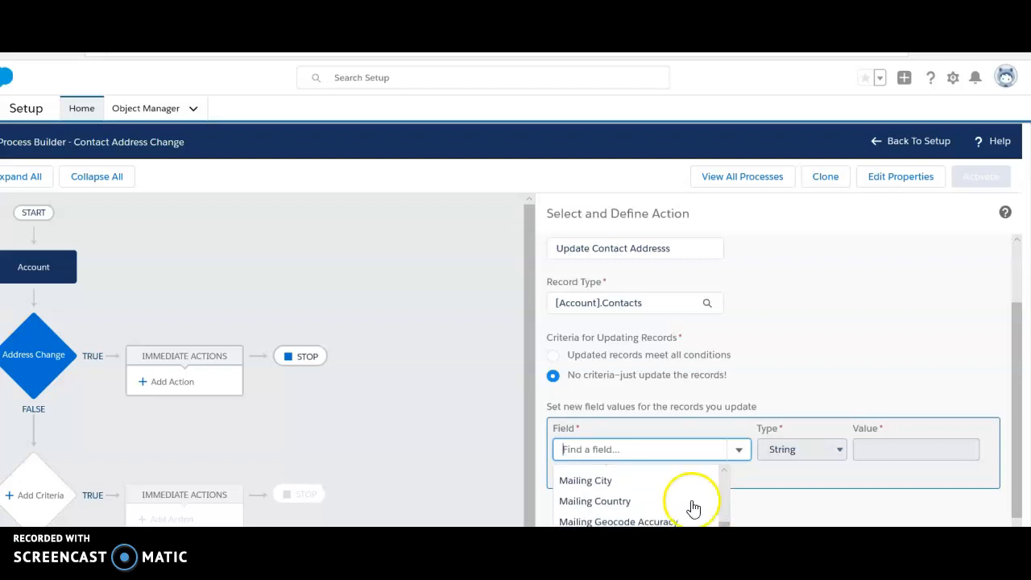
{"action": "scroll", "coordinate": [612, 513], "scroll_direction": "down", "scroll_amount": 1}
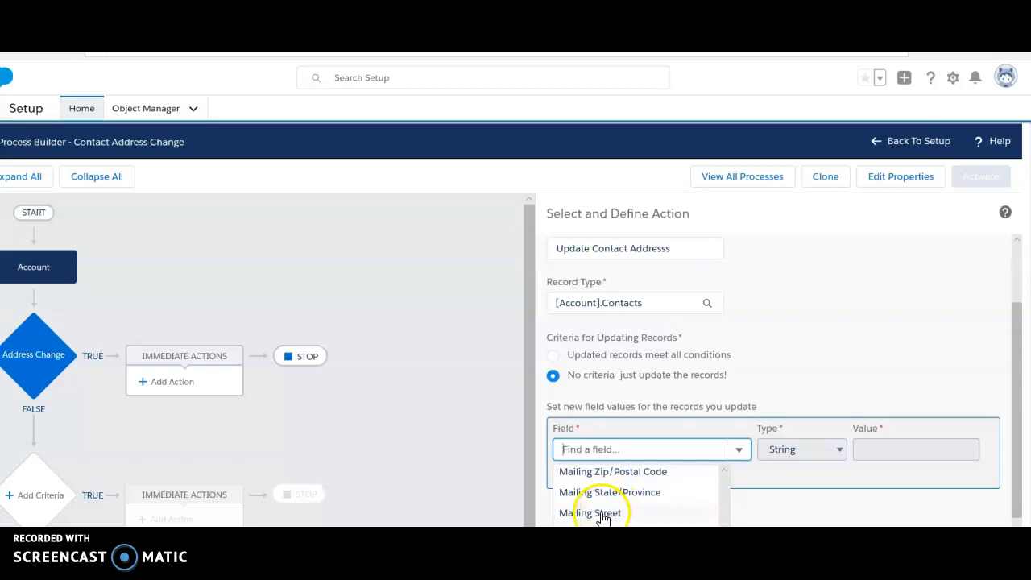
{"action": "left_click", "coordinate": [604, 511]}
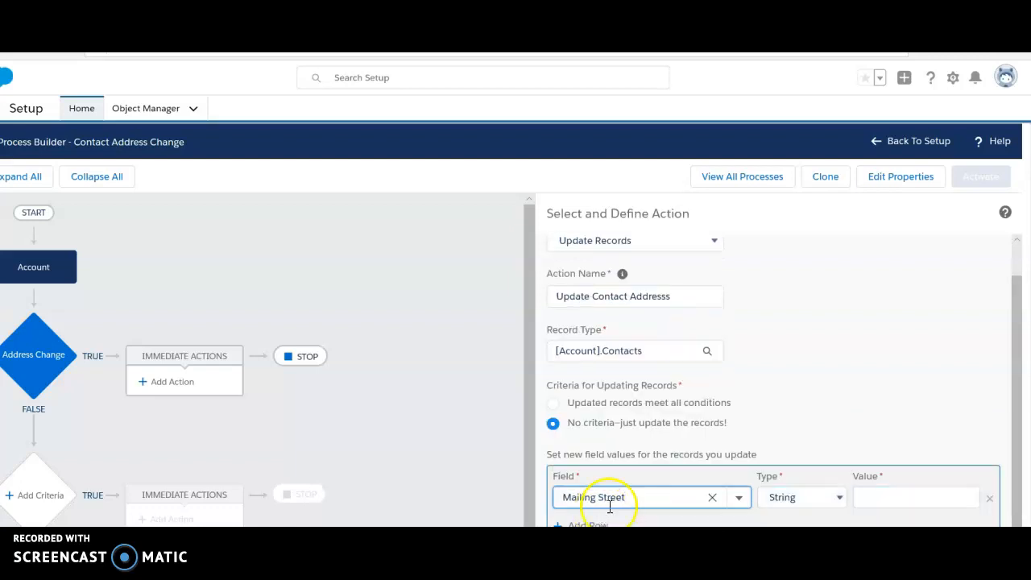
- Set the Mailing Street value to a Field Reference to the Account's Billing Street and save the action
{"action": "left_click", "coordinate": [841, 500]}
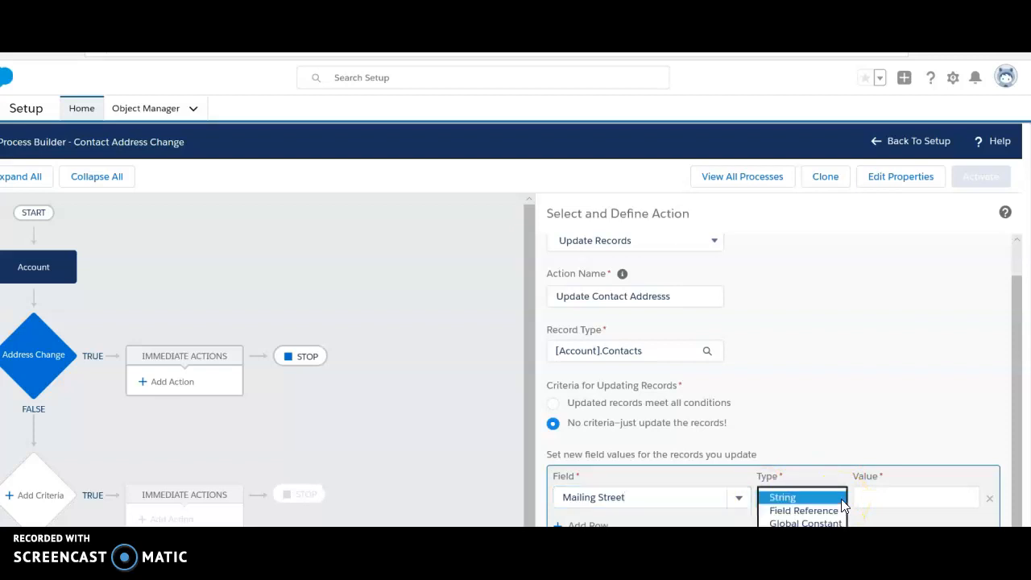
{"action": "left_click", "coordinate": [830, 512]}
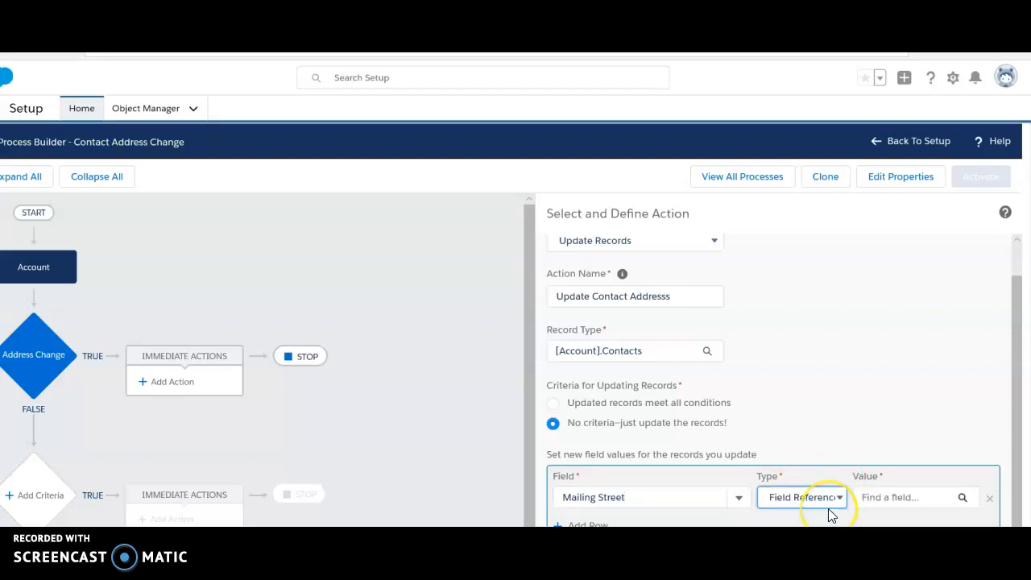
{"action": "left_click", "coordinate": [948, 504]}
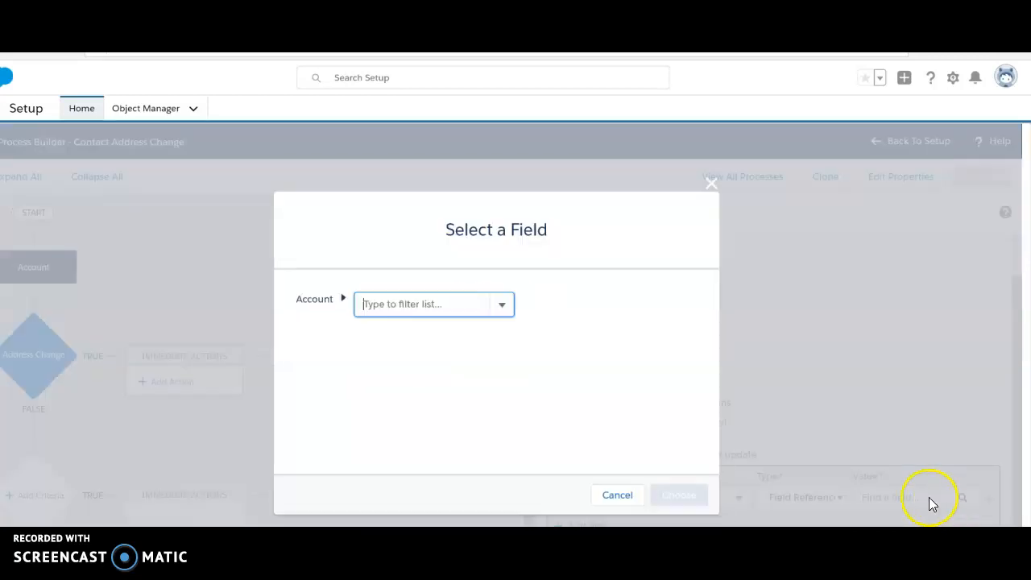
{"action": "left_click", "coordinate": [502, 305]}
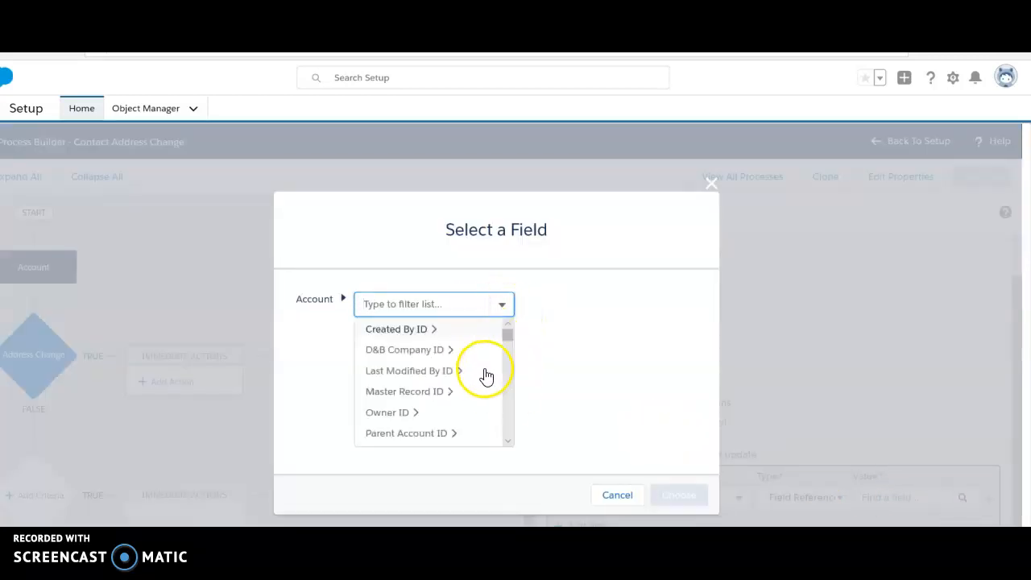
{"action": "scroll", "coordinate": [458, 398], "scroll_direction": "down", "scroll_amount": 5}
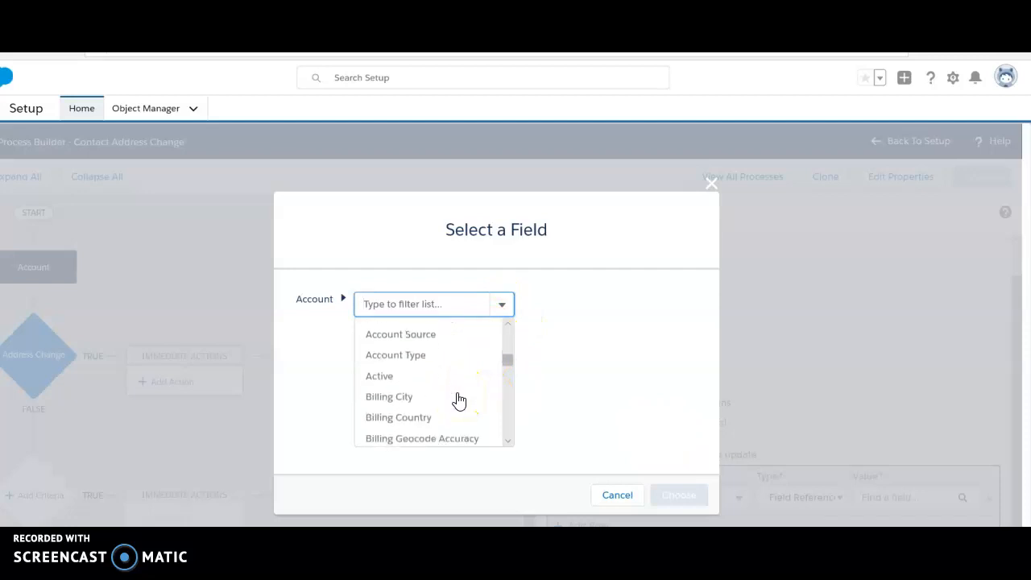
{"action": "scroll", "coordinate": [431, 395], "scroll_direction": "down", "scroll_amount": 2}
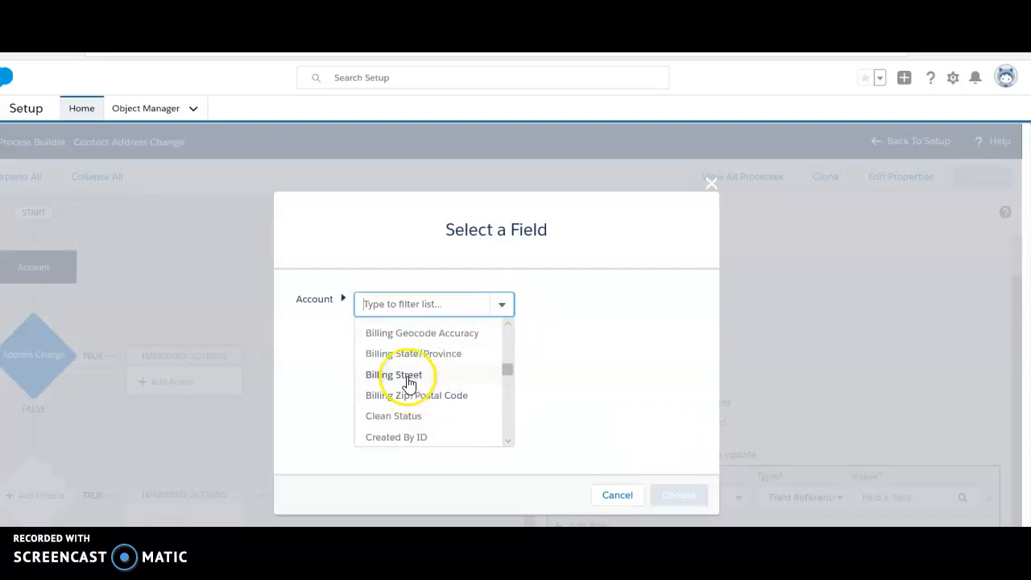
{"action": "left_click", "coordinate": [408, 377]}
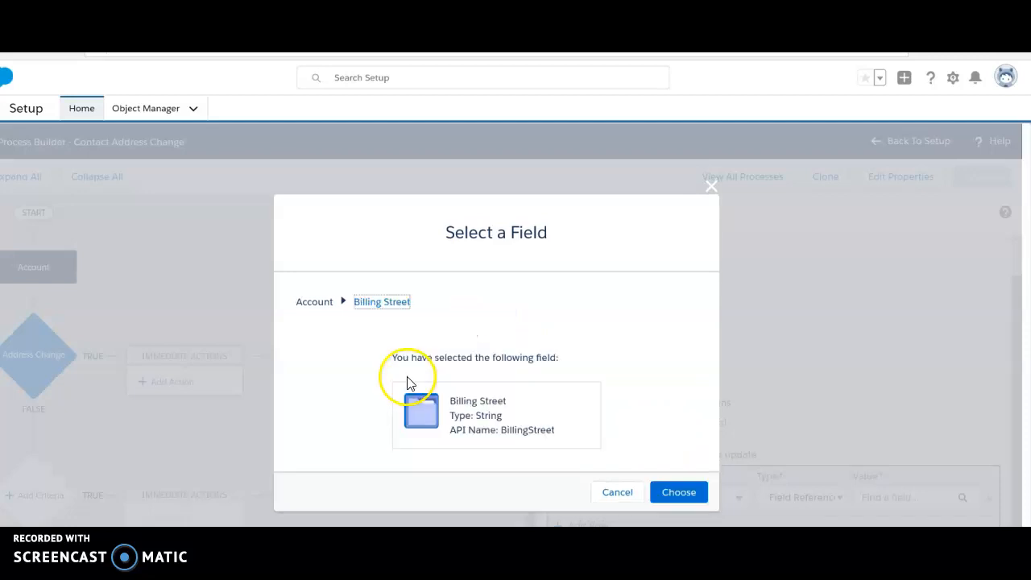
{"action": "left_click", "coordinate": [681, 492]}
{"action": "scroll", "coordinate": [702, 447], "scroll_direction": "down", "scroll_amount": 1}
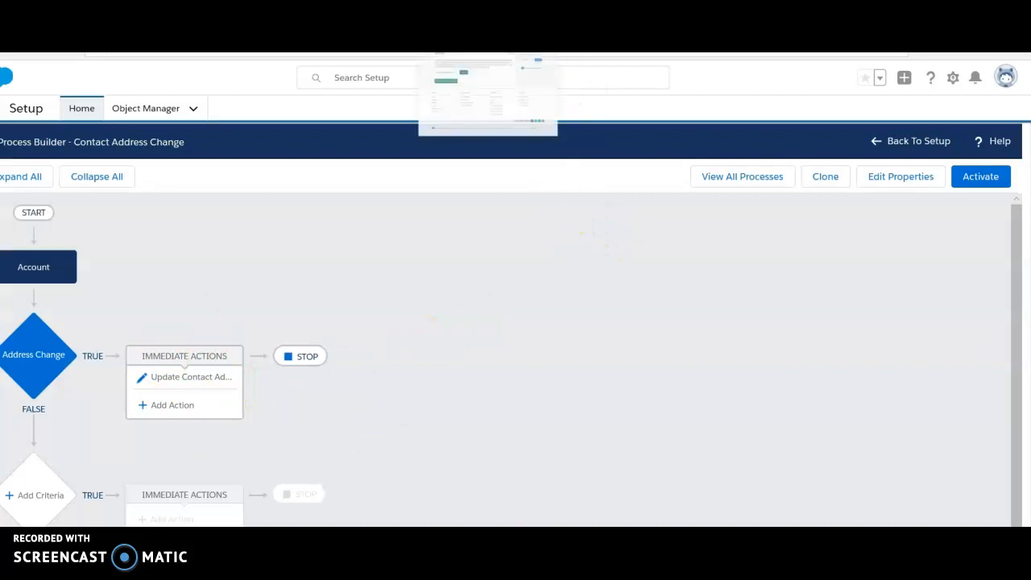
- Switch to Trailhead, verify the Add Your Process Action step for 25 points, and dismiss the badge message
{"action": "left_click", "coordinate": [423, 48]}
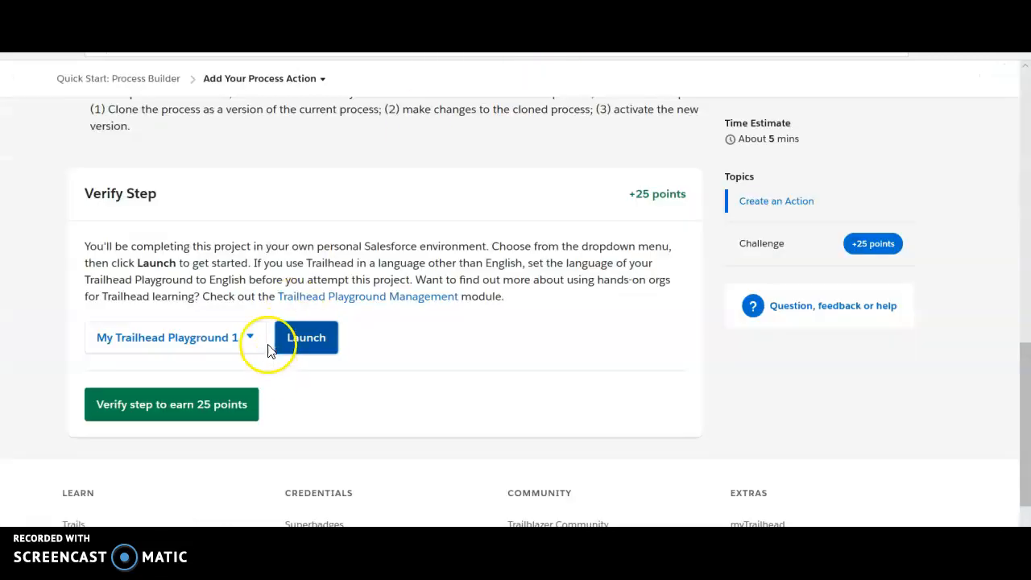
{"action": "scroll", "coordinate": [299, 276], "scroll_direction": "up", "scroll_amount": 15}
{"action": "scroll", "coordinate": [298, 276], "scroll_direction": "down", "scroll_amount": 15}
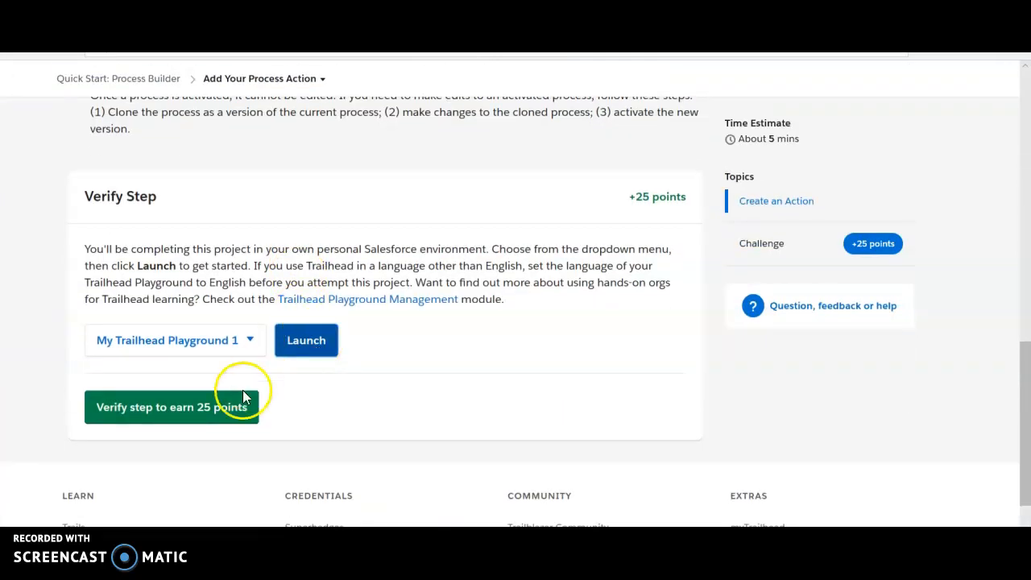
{"action": "left_click", "coordinate": [195, 407]}
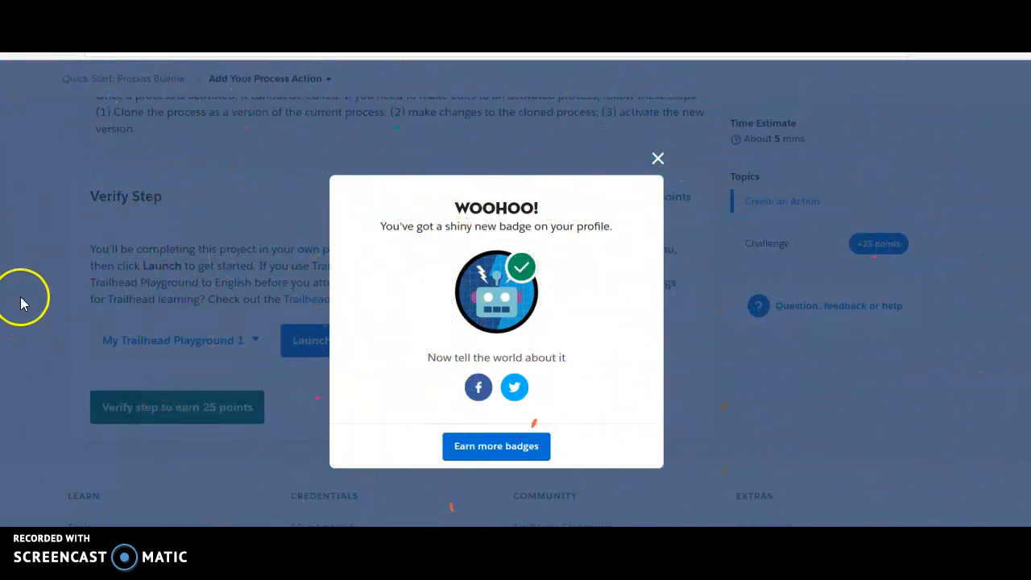
{"action": "left_click", "coordinate": [659, 161]}
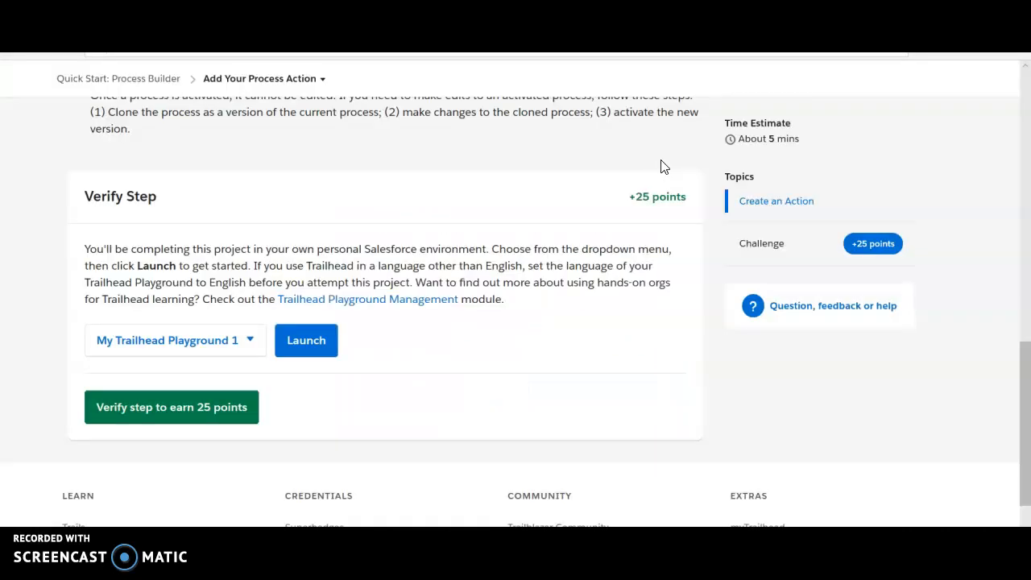